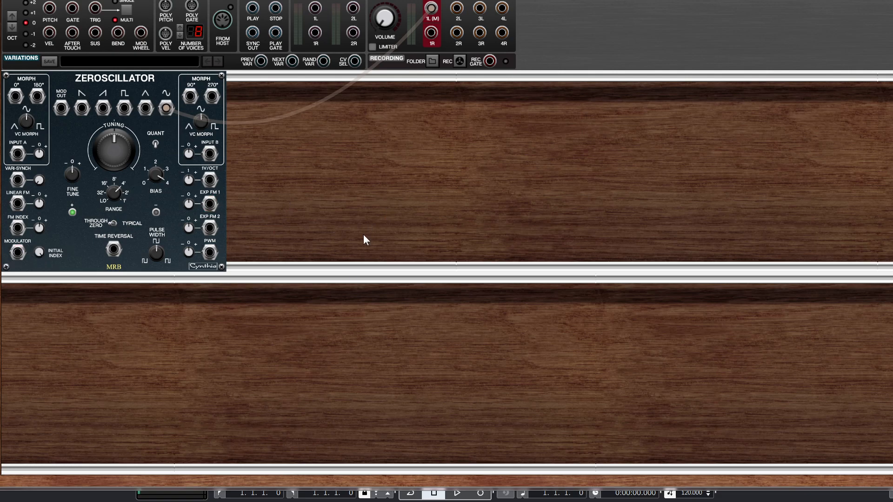
# - Add an Oscillator module beside the Zeroscillator and adjust the main output volume
pyautogui.rightClick(258, 157)
pyautogui.moveTo(355, 158)
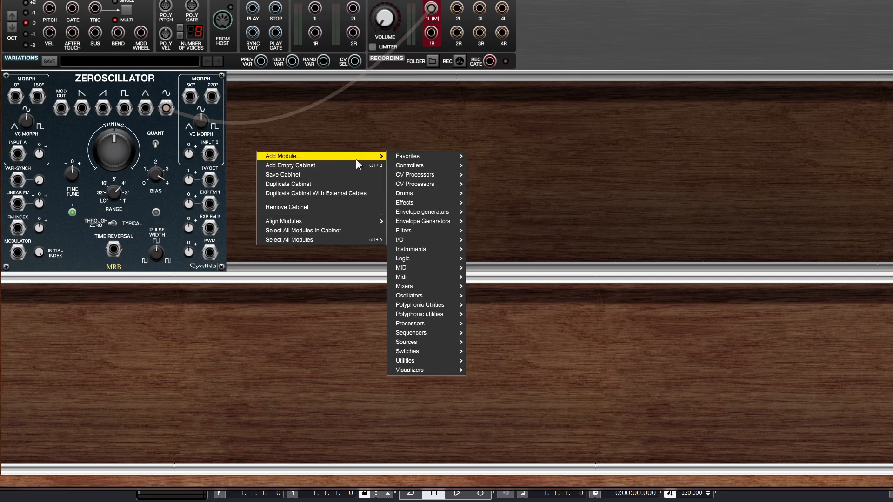
pyautogui.moveTo(429, 294)
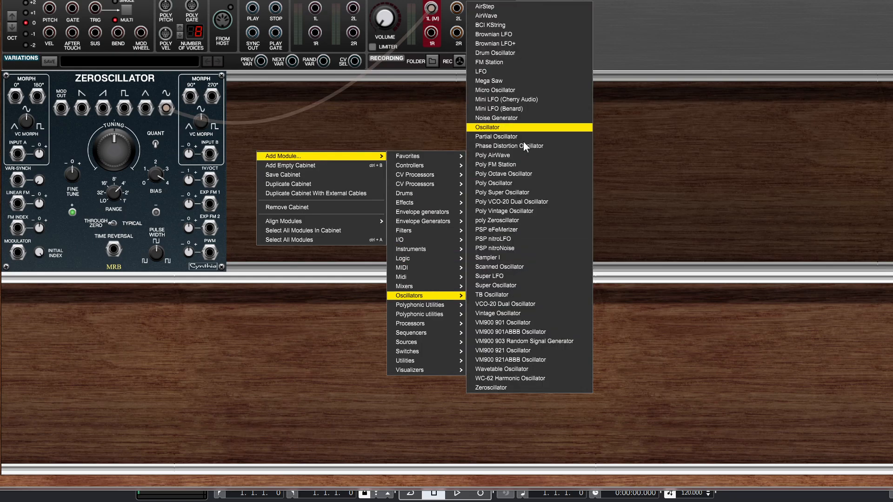
pyautogui.click(517, 129)
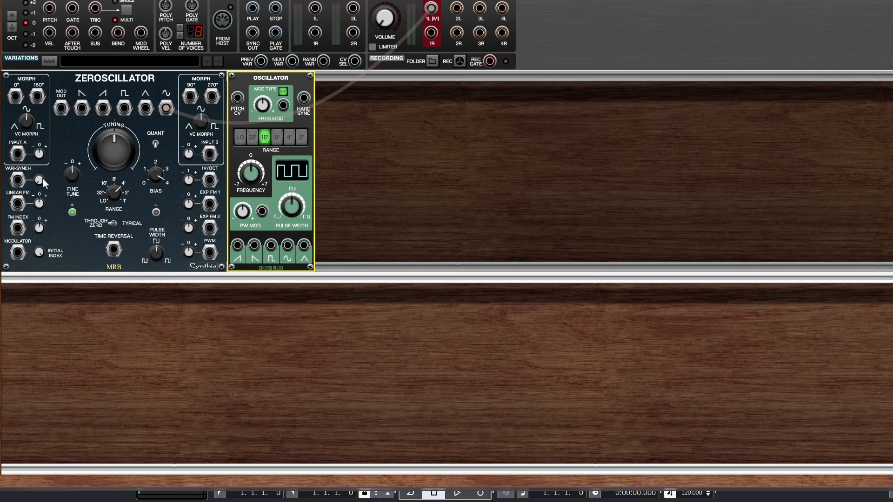
pyautogui.moveTo(385, 21); pyautogui.dragTo(386, 4)
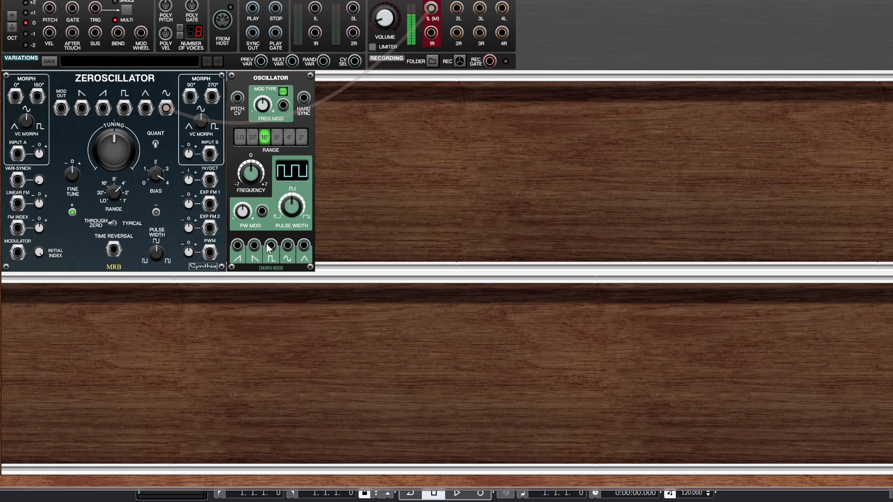
# - Patch the Oscillator's sine output into the Zeroscillator's EXP FM 1 input and move that cable to the MODULATOR input
pyautogui.moveTo(288, 245); pyautogui.dragTo(209, 204)
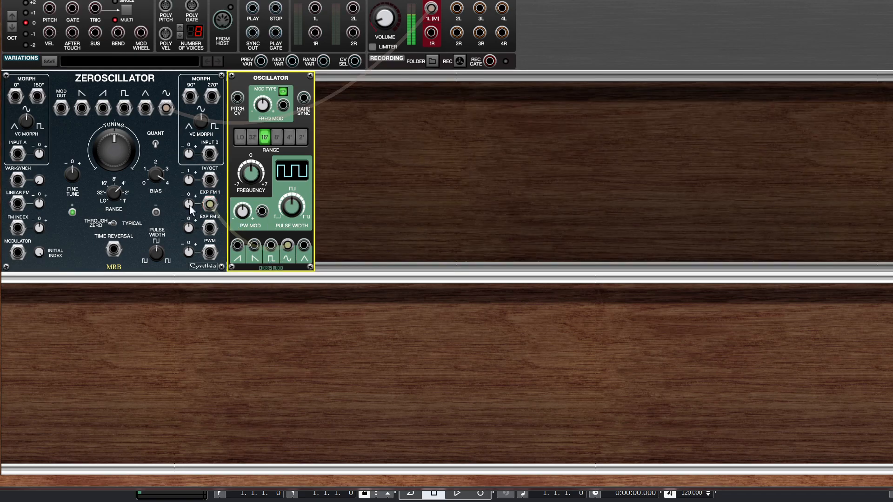
pyautogui.click(188, 205)
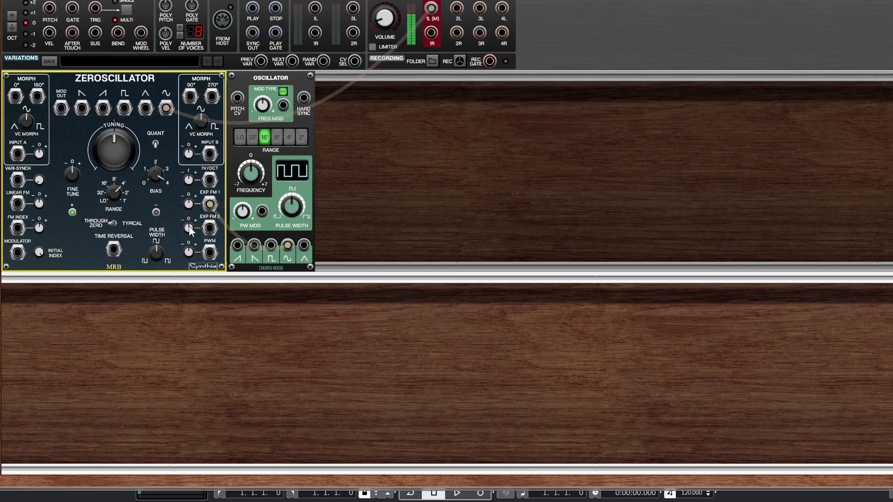
pyautogui.moveTo(210, 204); pyautogui.dragTo(18, 252)
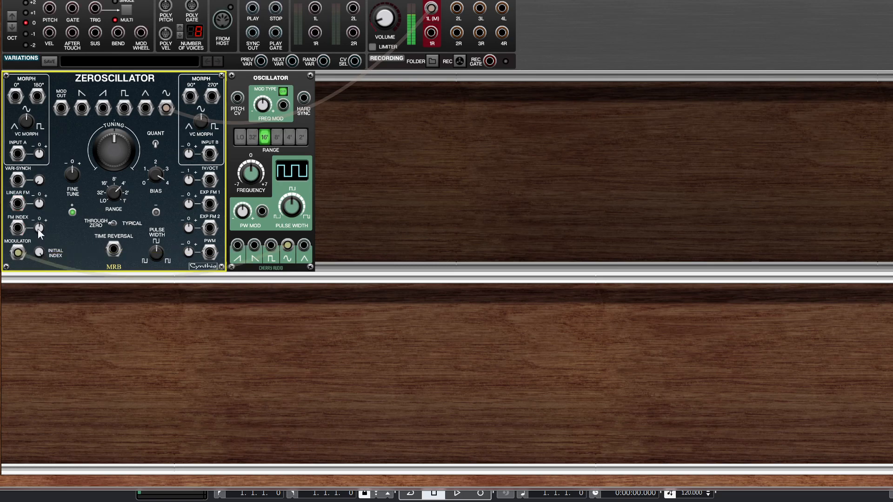
pyautogui.moveTo(38, 230); pyautogui.dragTo(39, 179)
# - Repatch the Oscillator's sine output to the Zeroscillator's MODULATOR input and adjust the FM INDEX amount
pyautogui.click(287, 246)
pyautogui.moveTo(296, 246); pyautogui.dragTo(17, 252)
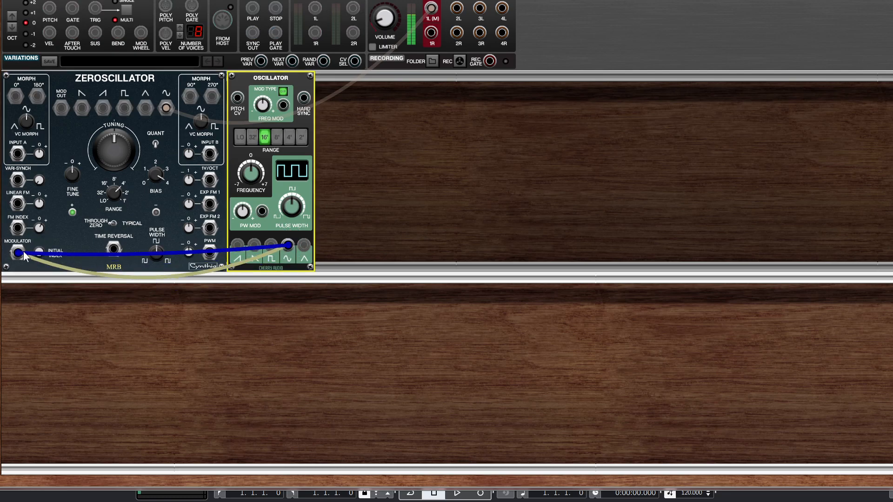
pyautogui.moveTo(289, 249); pyautogui.dragTo(19, 253)
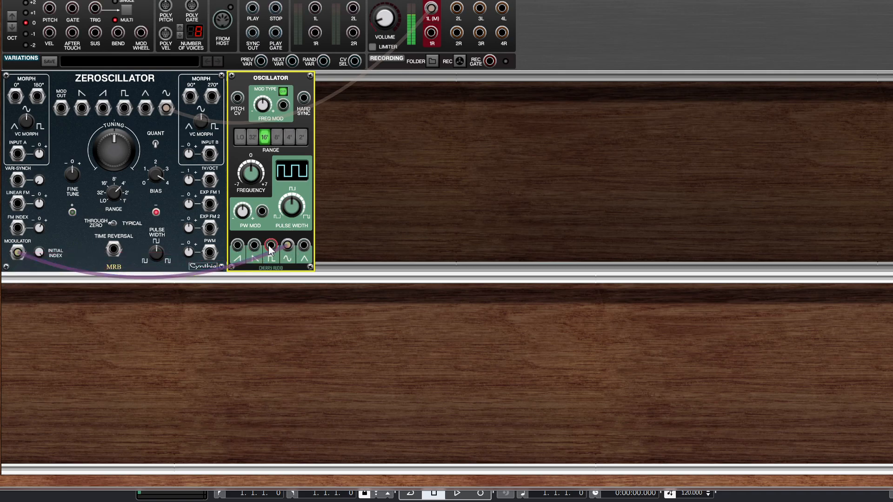
pyautogui.moveTo(289, 248)
pyautogui.moveTo(304, 243); pyautogui.dragTo(39, 213)
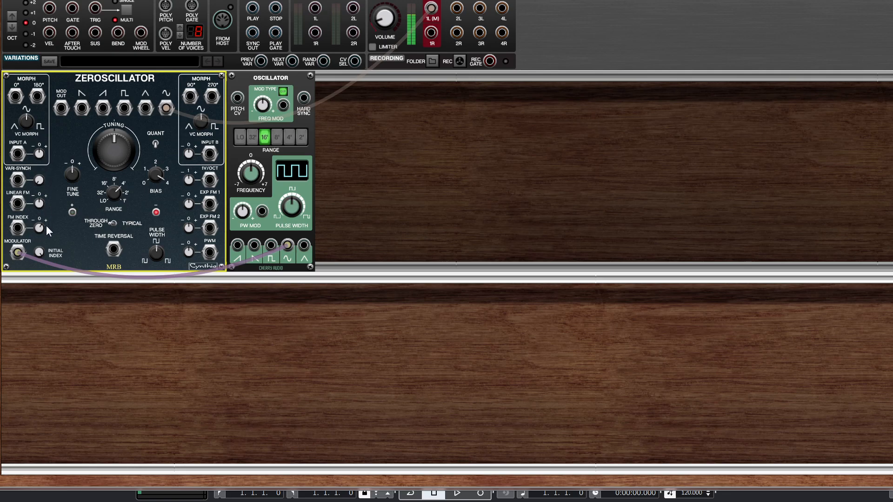
pyautogui.click(295, 269)
pyautogui.moveTo(300, 250)
pyautogui.moveTo(299, 247); pyautogui.dragTo(20, 254)
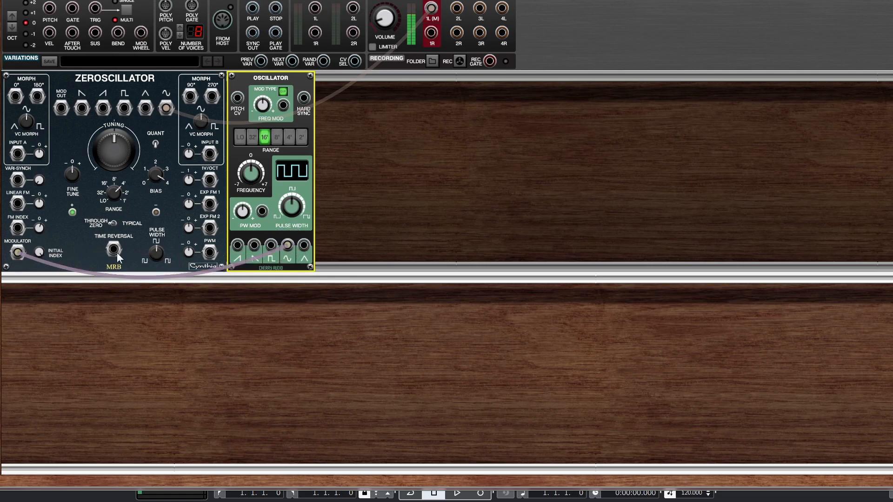
pyautogui.moveTo(298, 249); pyautogui.dragTo(20, 253)
pyautogui.click(36, 228)
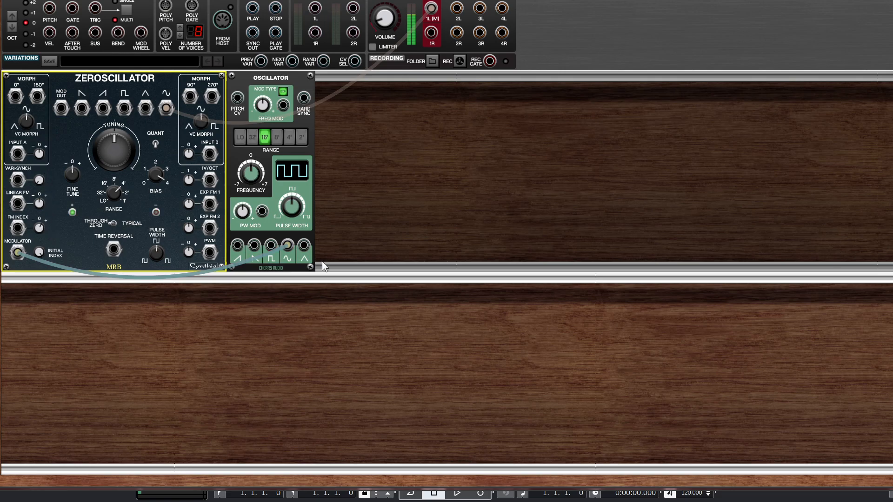
# - Patch the Oscillator's sine output into EXP FM 1 as well, balancing the modulation amount and the main volume
pyautogui.click(288, 246)
pyautogui.moveTo(303, 247); pyautogui.dragTo(210, 203)
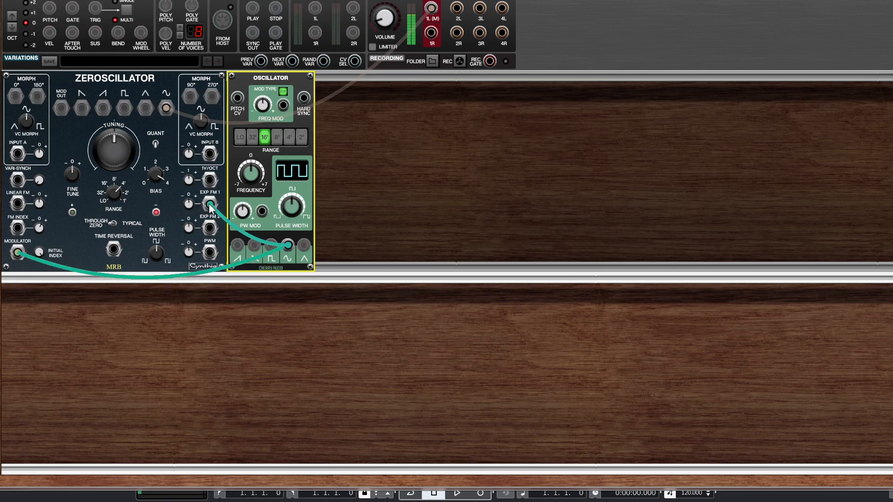
pyautogui.moveTo(306, 245); pyautogui.dragTo(210, 204)
pyautogui.click(191, 205)
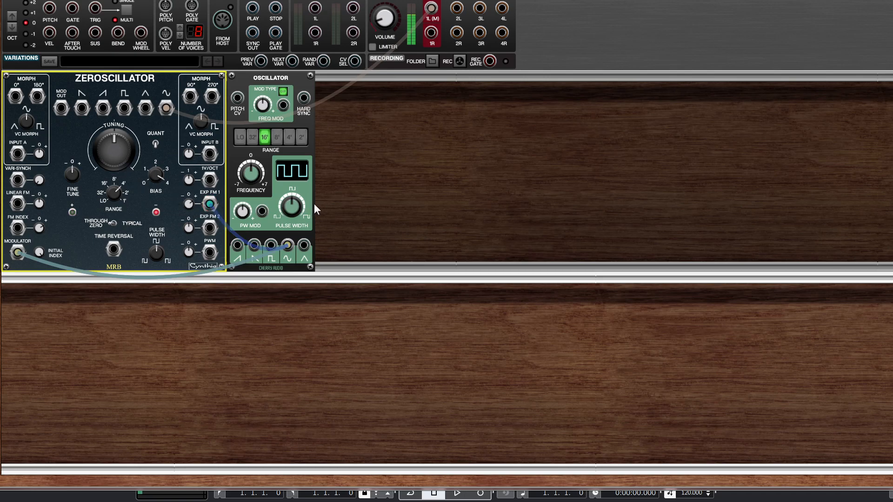
pyautogui.moveTo(387, 17); pyautogui.dragTo(384, 23)
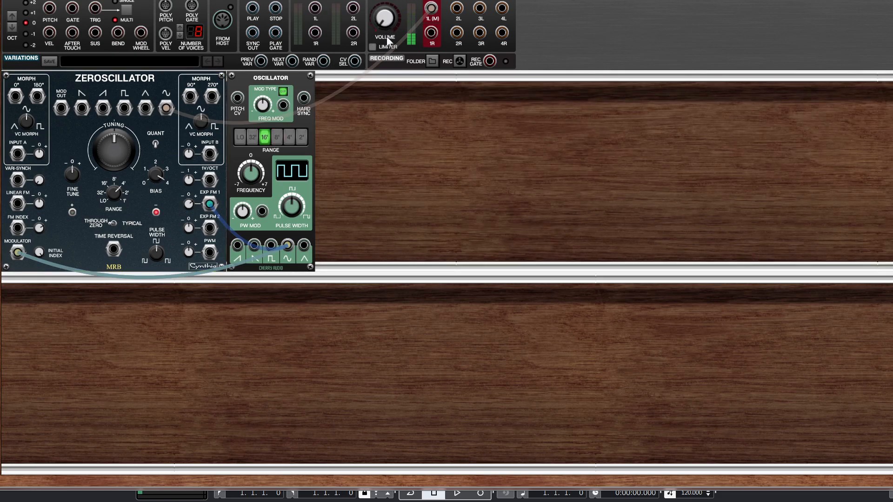
# - Add a Sample and Hold module and feed its input from the Oscillator's sine and the Zeroscillator's triangle outputs
pyautogui.rightClick(333, 131)
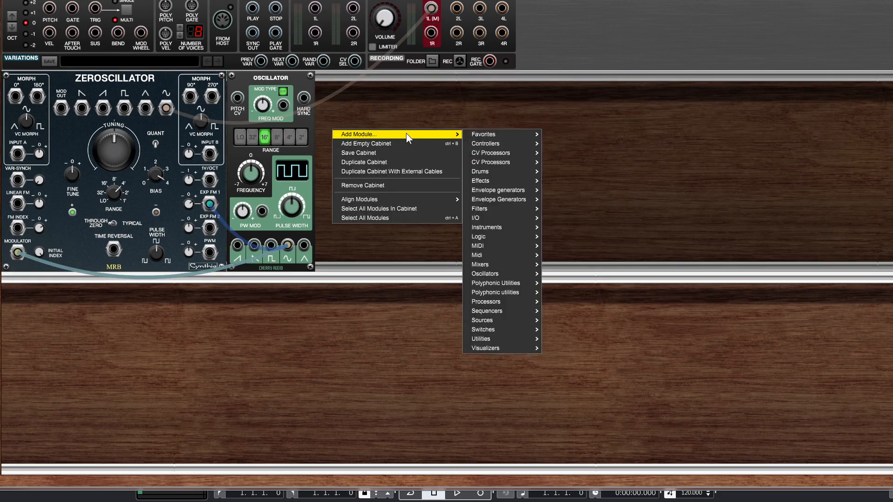
pyautogui.moveTo(498, 135)
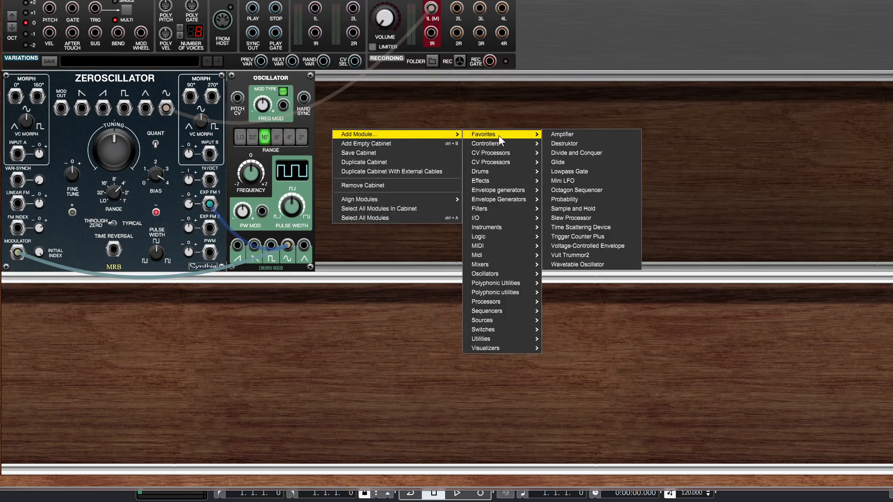
pyautogui.click(585, 211)
pyautogui.click(292, 243)
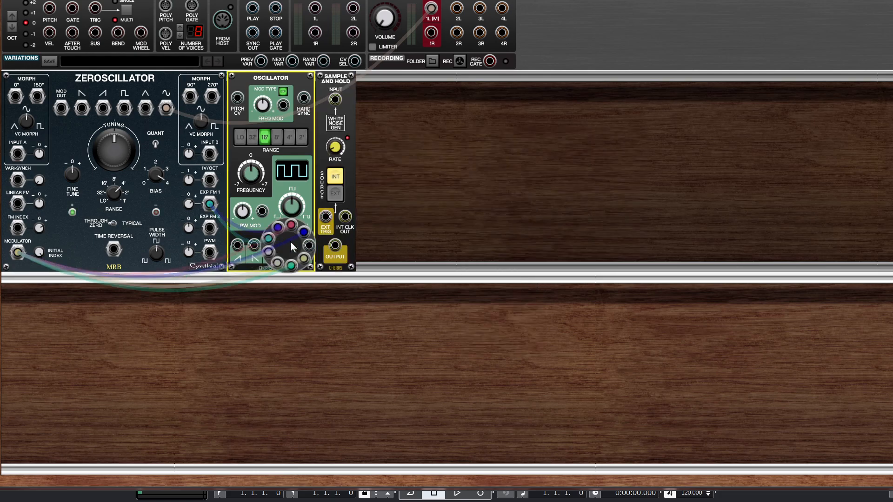
pyautogui.moveTo(309, 245); pyautogui.dragTo(335, 99)
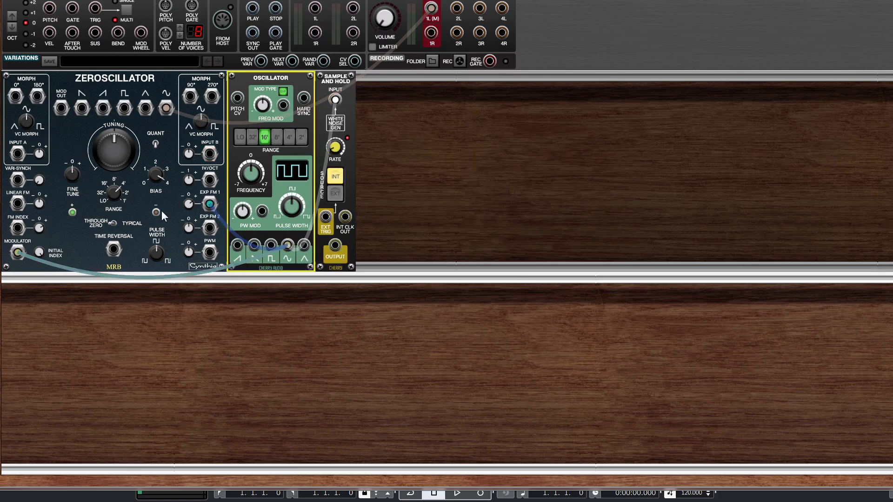
pyautogui.moveTo(145, 107); pyautogui.dragTo(335, 99)
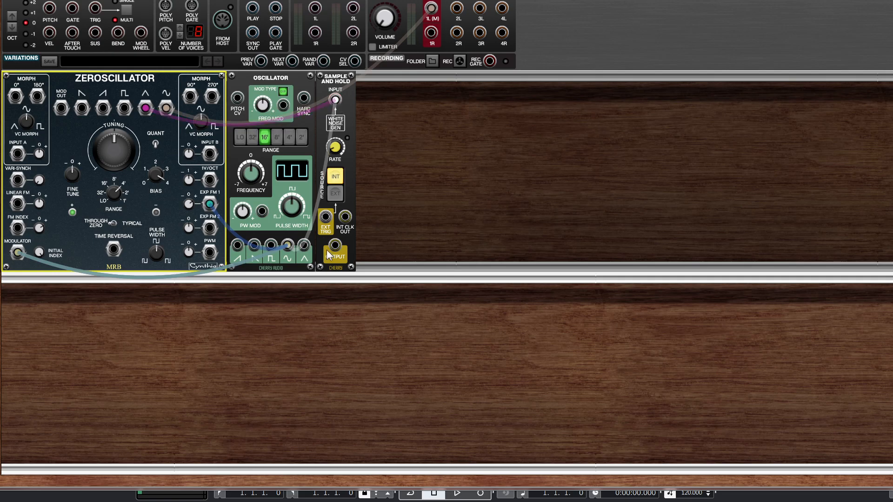
# - Patch the Sample and Hold output into the Oscillator's PITCH CV and the Zeroscillator's 1V/OCT inputs
pyautogui.moveTo(335, 245); pyautogui.dragTo(235, 99)
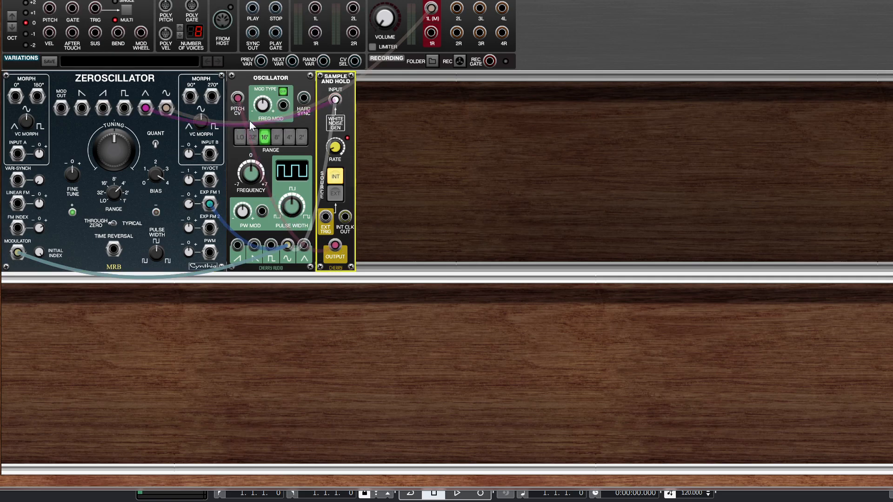
pyautogui.moveTo(350, 249)
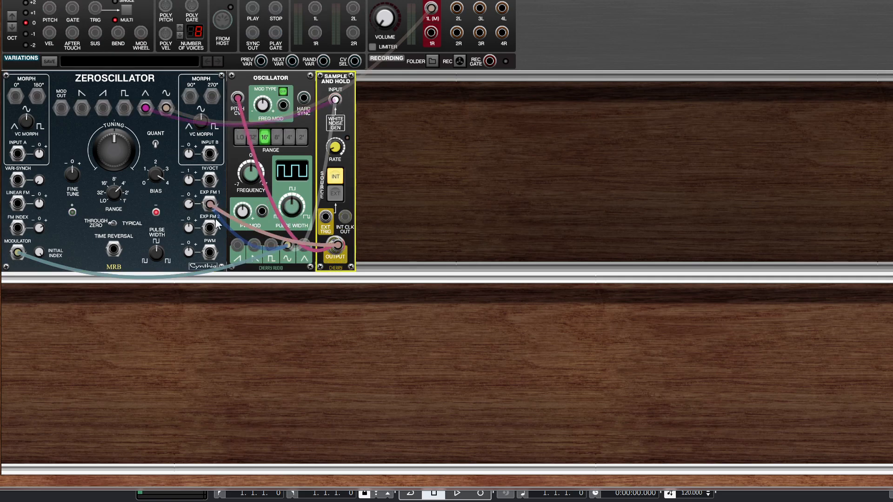
# - Adjust the Sample and Hold's rate and the main output volume
pyautogui.moveTo(390, 18); pyautogui.dragTo(385, 11)
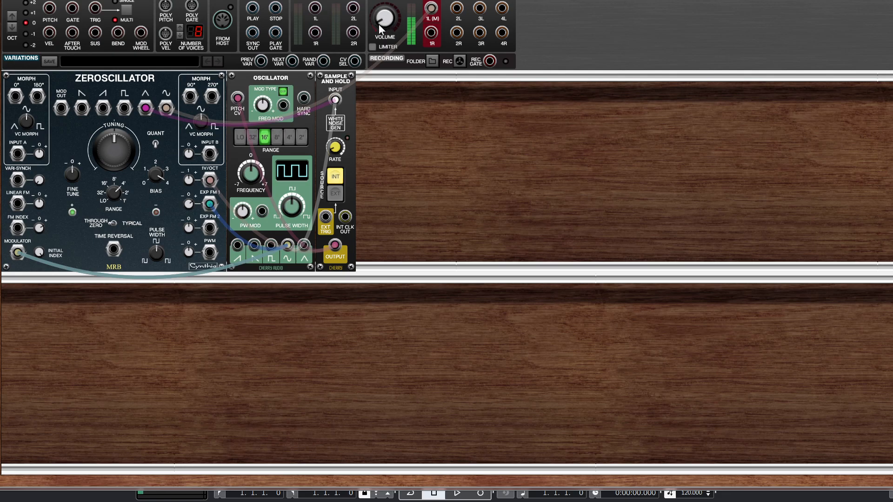
pyautogui.click(341, 146)
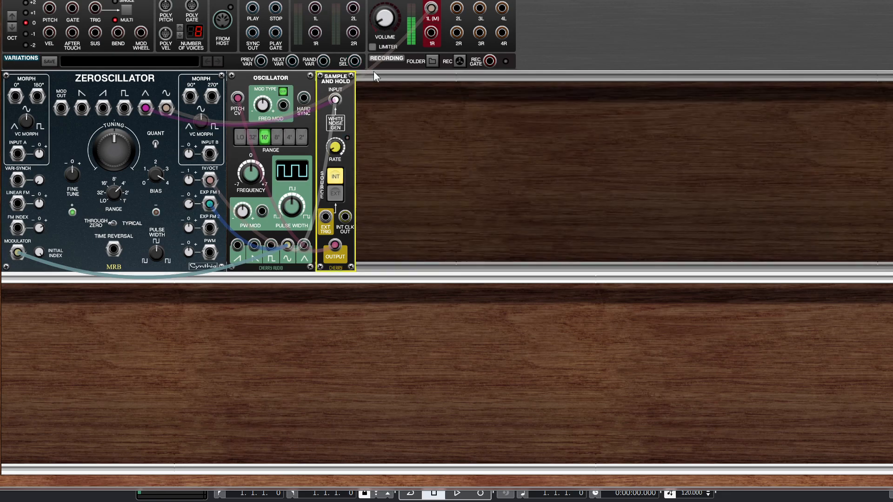
pyautogui.click(382, 21)
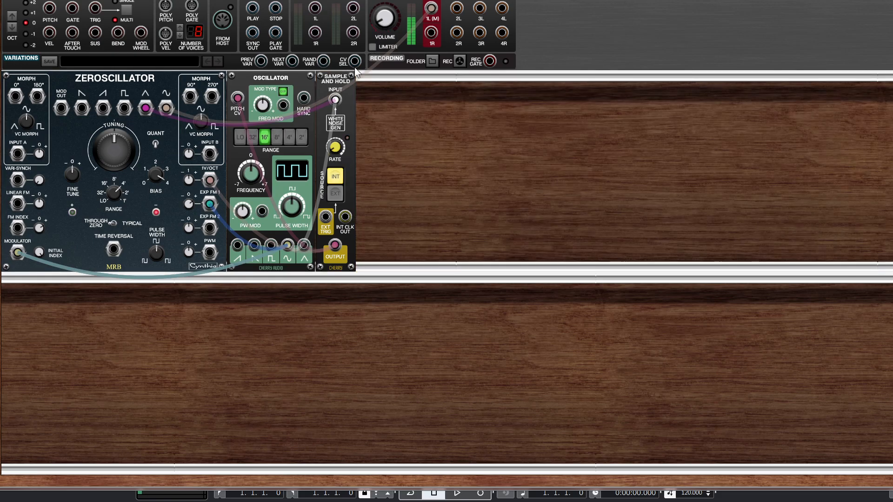
# - Duplicate the Oscillator module
pyautogui.rightClick(303, 84)
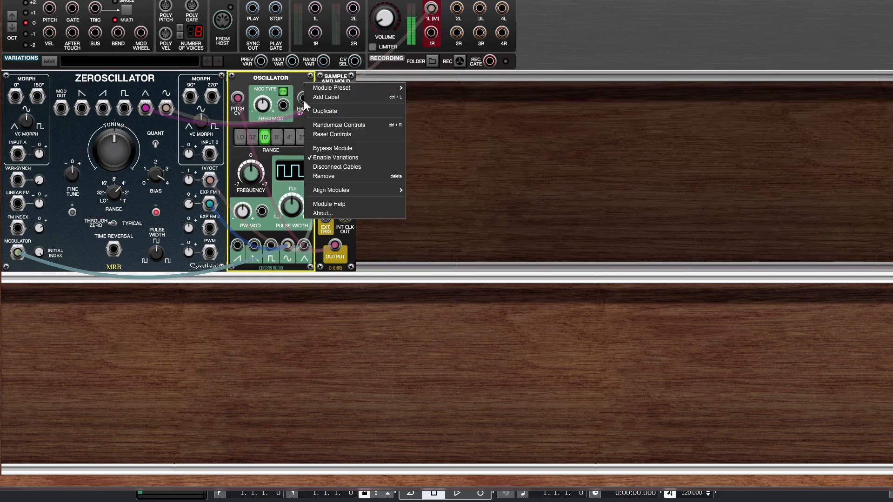
pyautogui.click(356, 111)
# - Set the original Oscillator's range to 32' and adjust the Zeroscillator's FM INDEX and RANGE controls
pyautogui.click(42, 231)
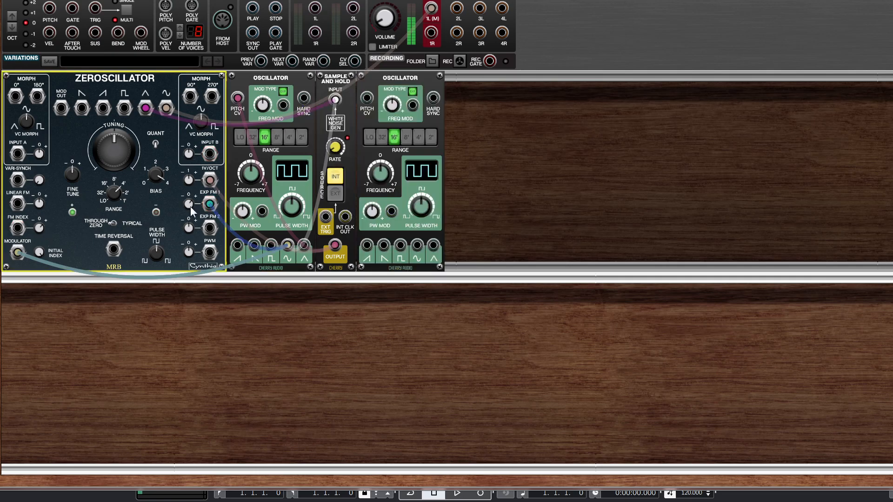
pyautogui.click(252, 139)
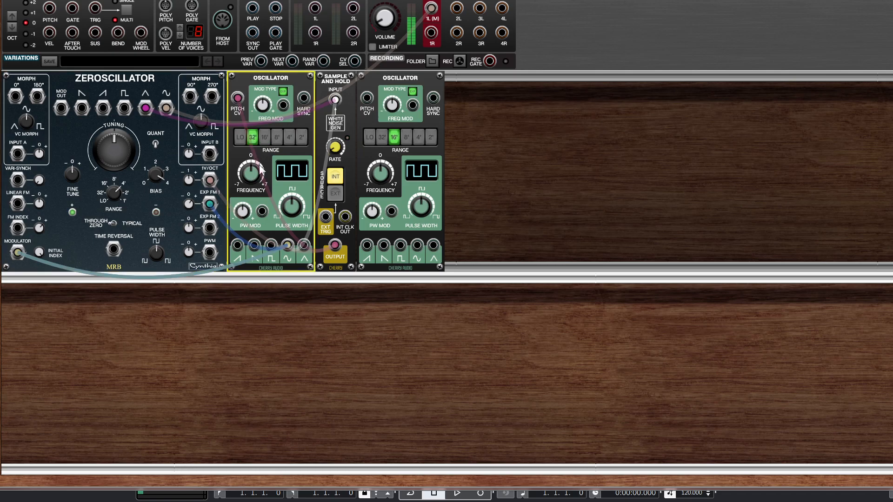
pyautogui.click(118, 198)
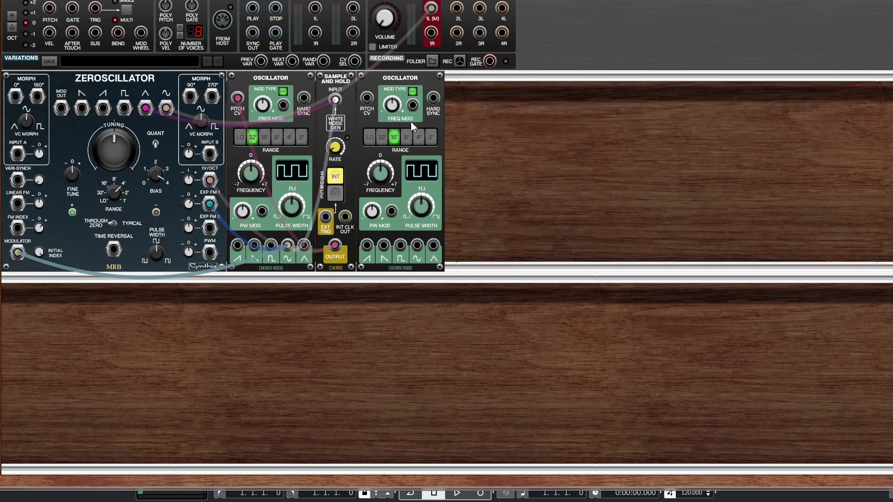
# - Trigger the Sample and Hold externally from the duplicate Oscillator's square output in LO range, and patch its output into the duplicate's FREQ MOD
pyautogui.click(372, 140)
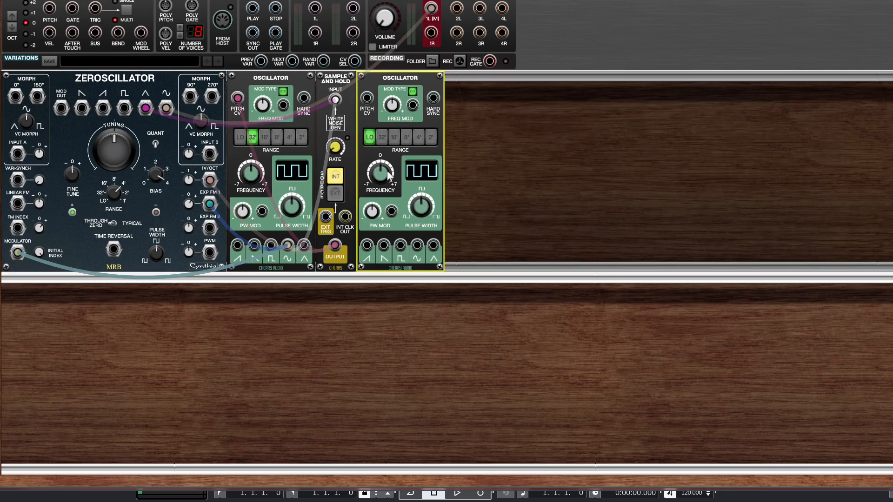
pyautogui.moveTo(400, 245); pyautogui.dragTo(412, 106)
pyautogui.click(336, 193)
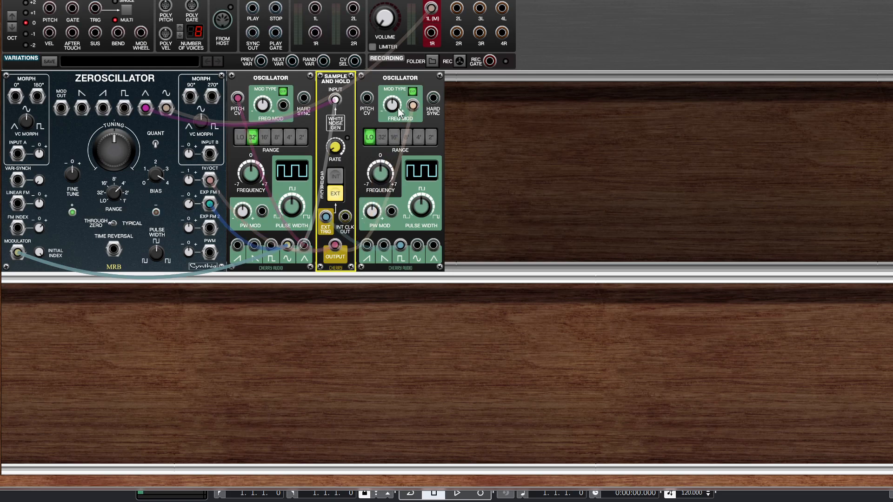
# - Raise the duplicate Oscillator's FREQ MOD amount and FREQUENCY, and adjust the main output volume
pyautogui.click(395, 76)
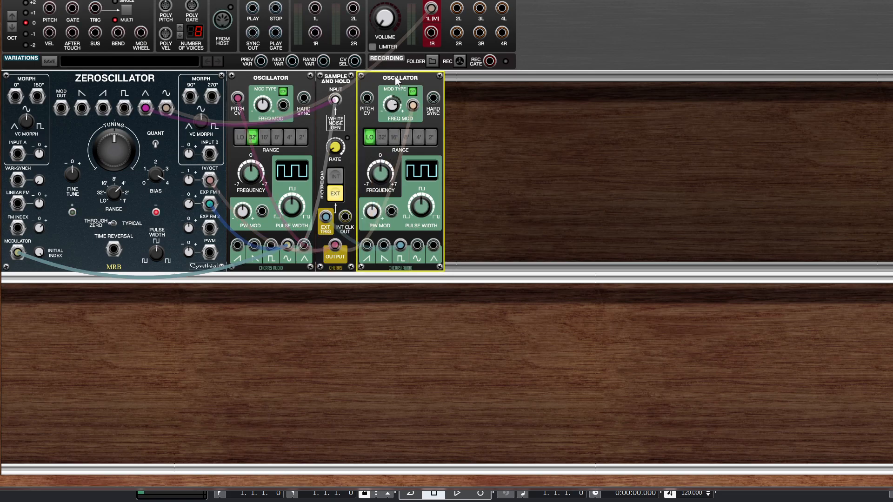
pyautogui.click(384, 18)
pyautogui.moveTo(384, 19); pyautogui.dragTo(386, 0)
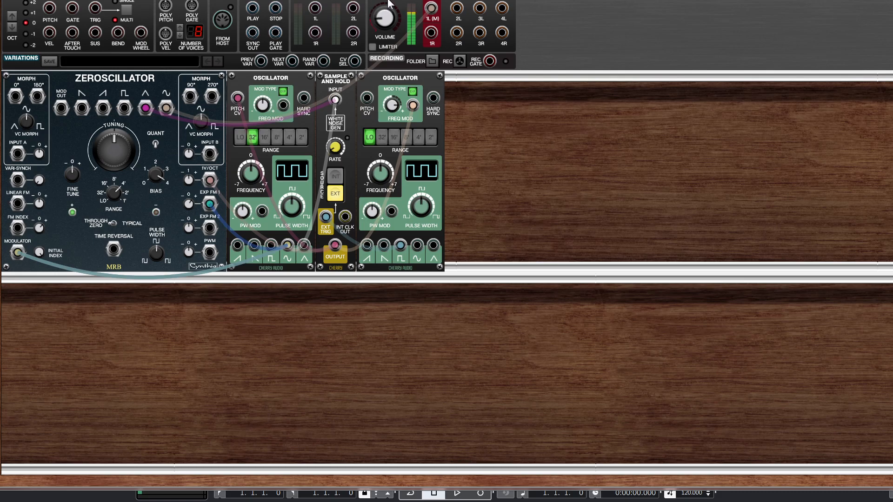
pyautogui.moveTo(379, 171); pyautogui.dragTo(380, 143)
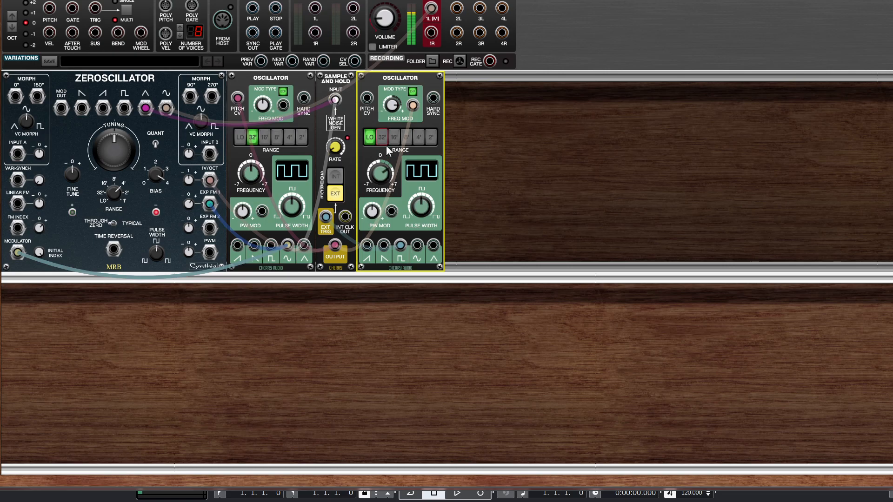
pyautogui.moveTo(384, 19); pyautogui.dragTo(385, 21)
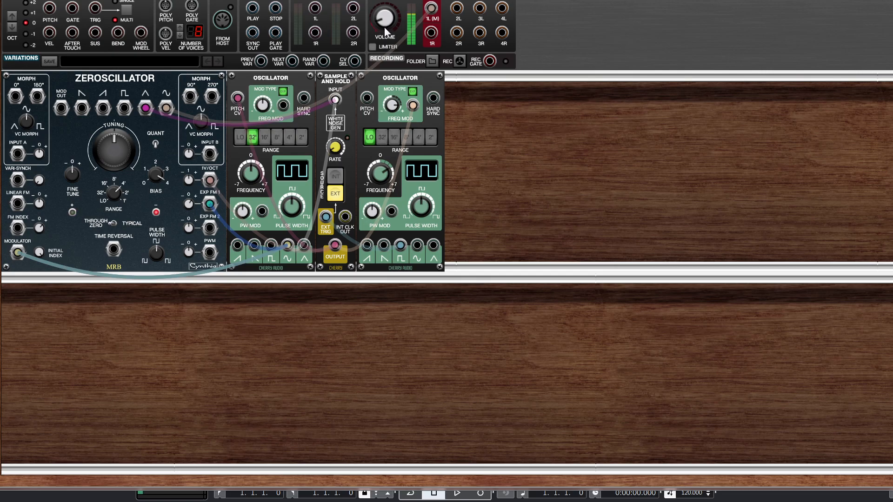
# - Add the Destruktor module and patch it in line between the Zeroscillator's output and main output 1L (M)
pyautogui.rightClick(474, 119)
pyautogui.moveTo(509, 123)
pyautogui.moveTo(650, 124)
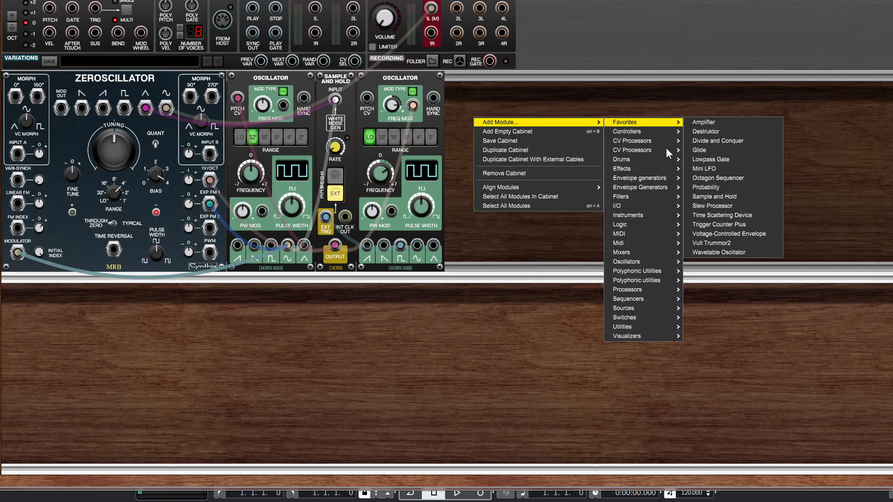
pyautogui.click(730, 134)
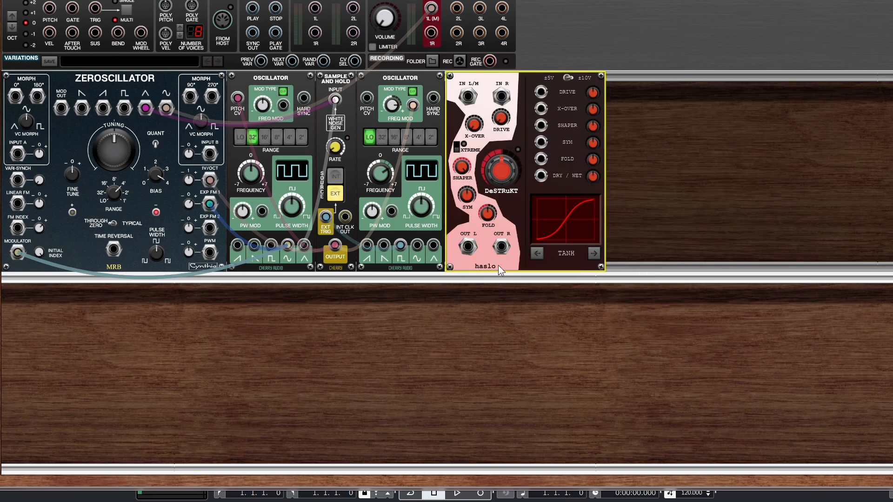
pyautogui.moveTo(431, 7); pyautogui.dragTo(467, 96)
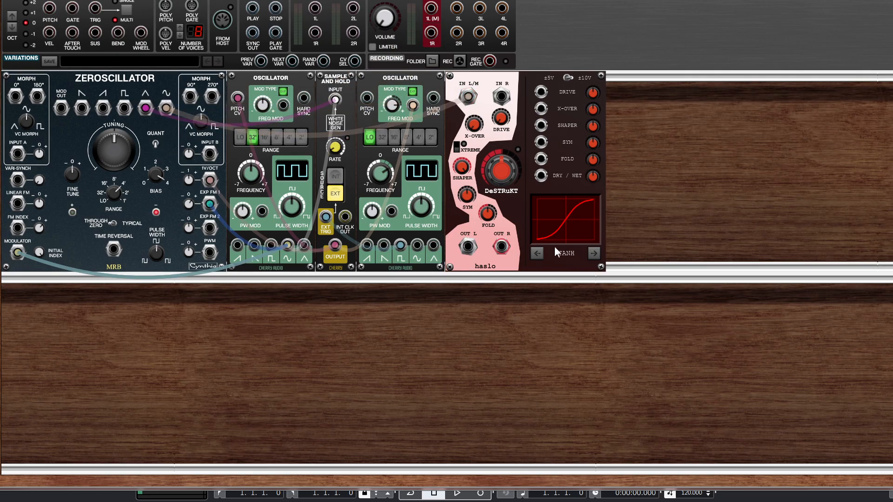
pyautogui.moveTo(474, 245); pyautogui.dragTo(431, 9)
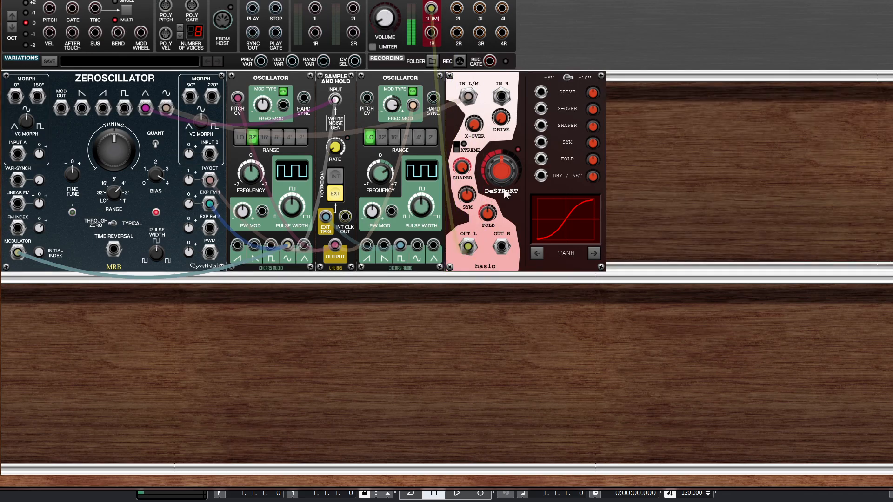
# - Raise the Destruktor's main distortion amount, select the SINOID curve, switch on XTREME, and adjust the main output volume
pyautogui.moveTo(498, 175); pyautogui.dragTo(498, 154)
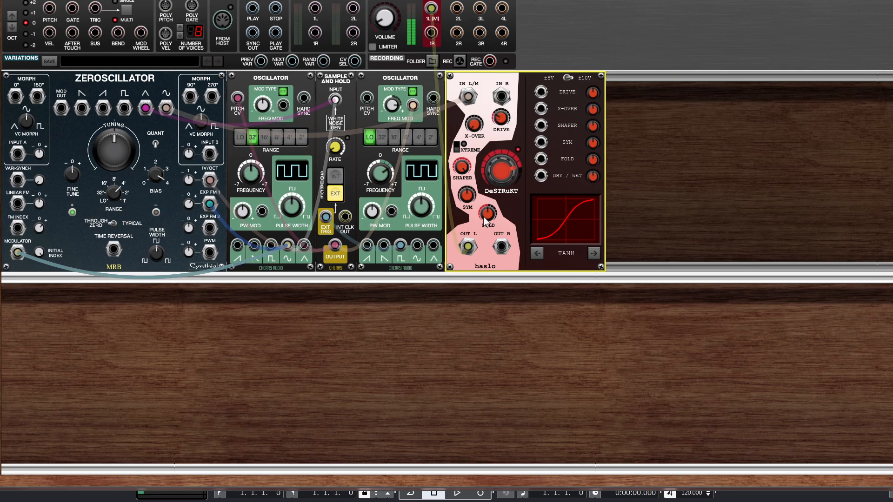
pyautogui.click(593, 253)
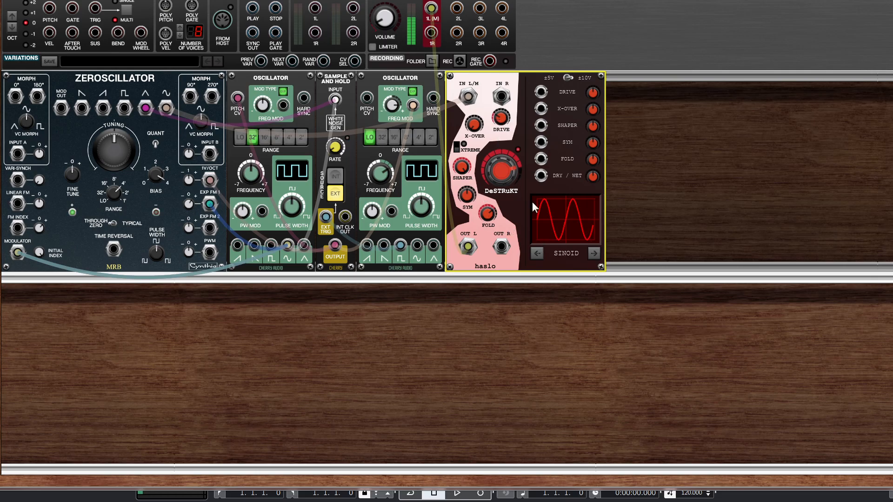
pyautogui.click(456, 149)
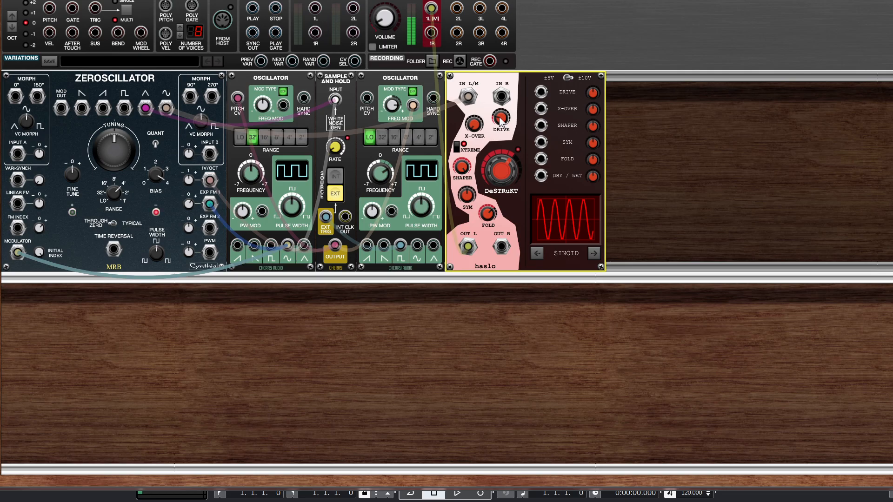
pyautogui.click(384, 21)
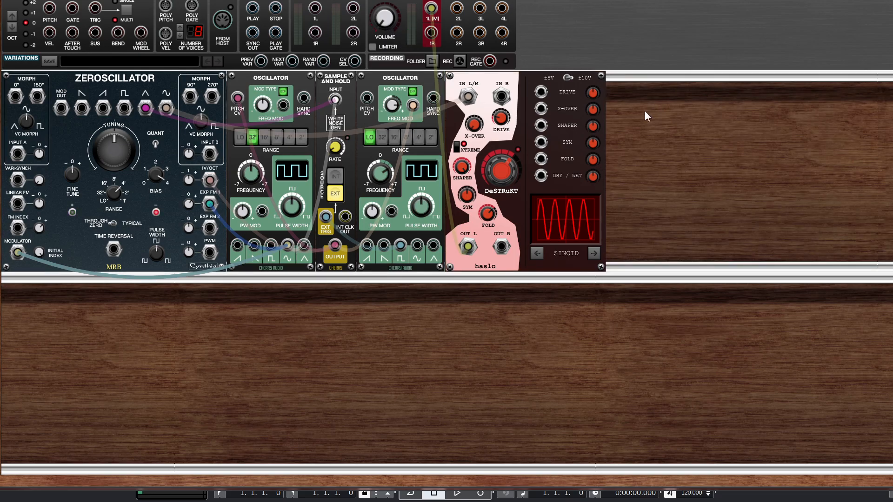
# - Add a Six-Input Stereo Mixer, feed the Destruktor's output into channel 1, and patch the mixer's L and R outputs to main outputs 1L and 1R
pyautogui.rightClick(628, 121)
pyautogui.moveTo(620, 125)
pyautogui.moveTo(671, 194)
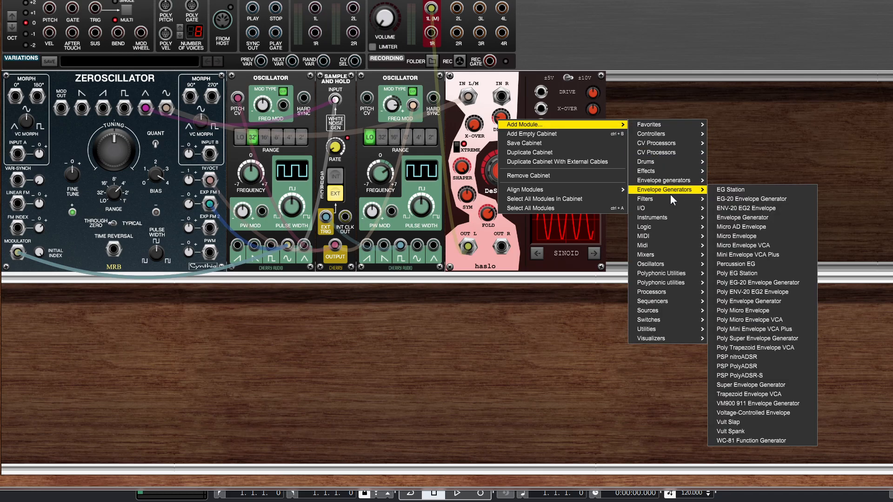
pyautogui.moveTo(669, 255)
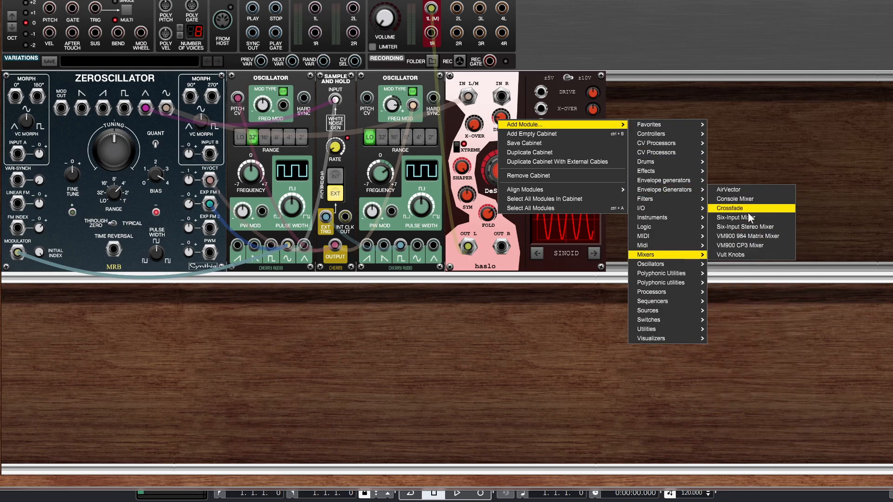
pyautogui.click(747, 228)
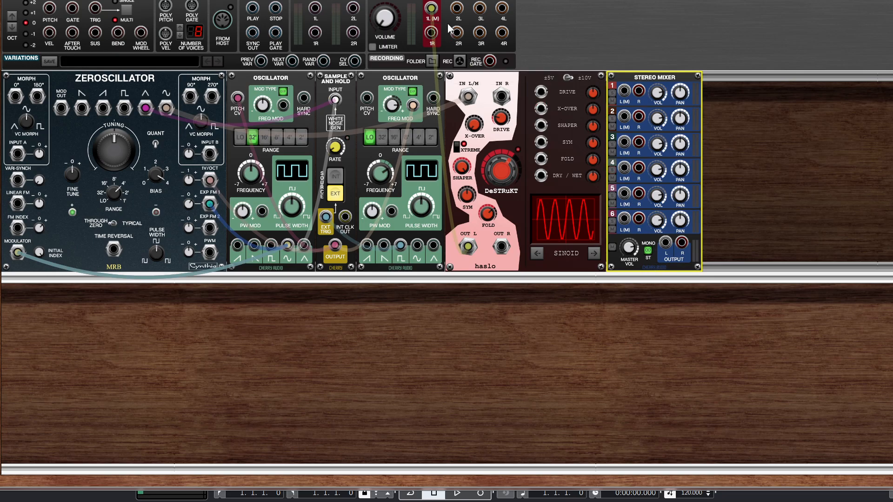
pyautogui.moveTo(431, 8); pyautogui.dragTo(623, 90)
pyautogui.moveTo(666, 242); pyautogui.dragTo(431, 8)
pyautogui.moveTo(681, 242); pyautogui.dragTo(432, 32)
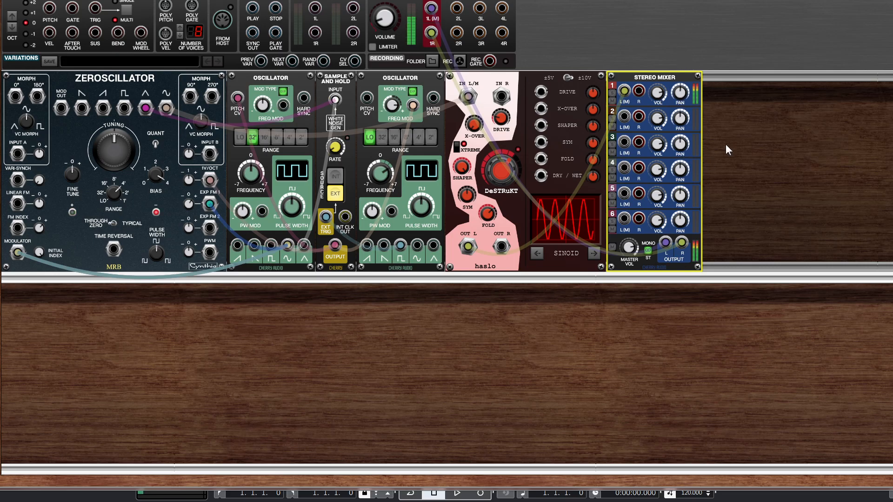
# - Add the R...WARE CONTROL module beside the Stereo Mixer and make it learn the mixer's channel 1 PAN knob
pyautogui.rightClick(723, 125)
pyautogui.moveTo(718, 129)
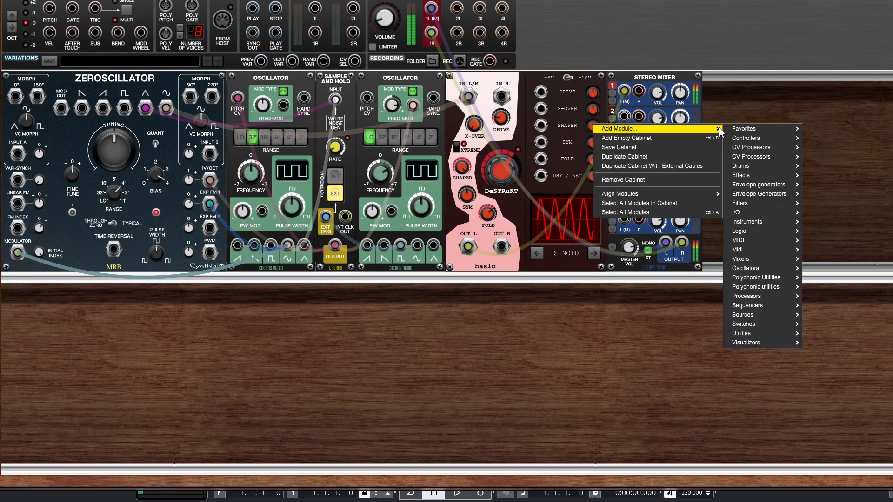
pyautogui.moveTo(754, 129)
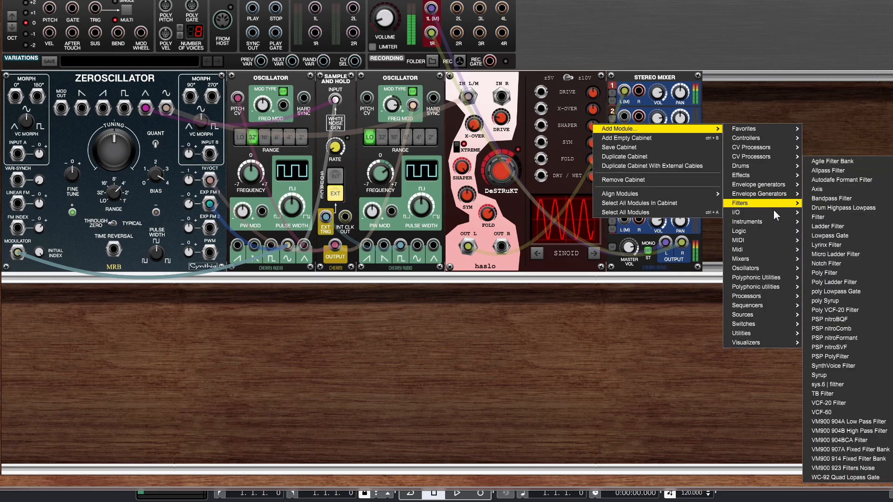
pyautogui.moveTo(778, 214)
pyautogui.click(816, 212)
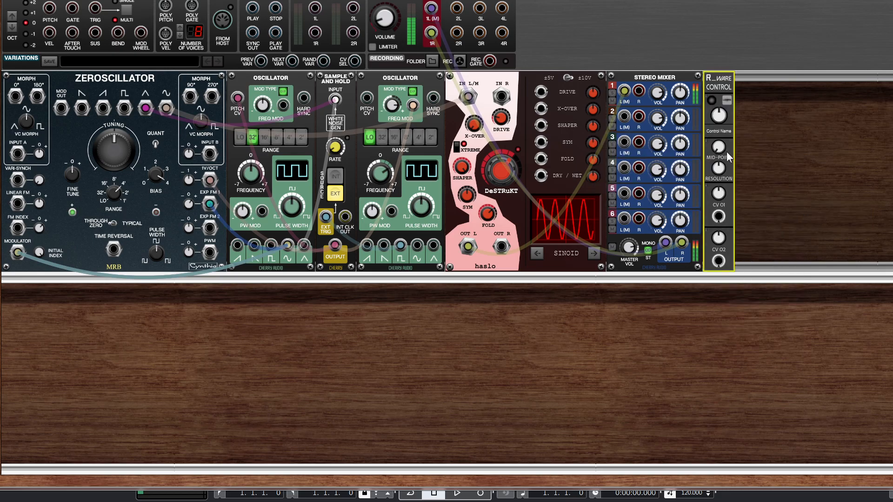
pyautogui.click(726, 102)
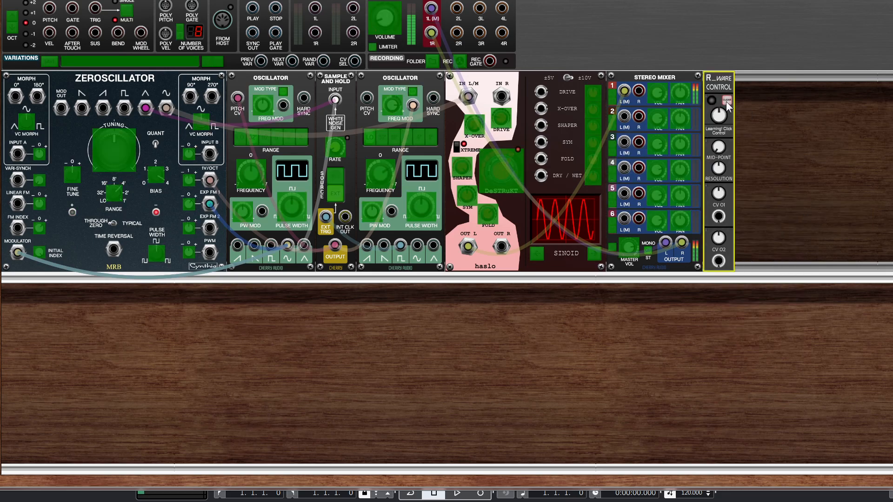
pyautogui.click(685, 93)
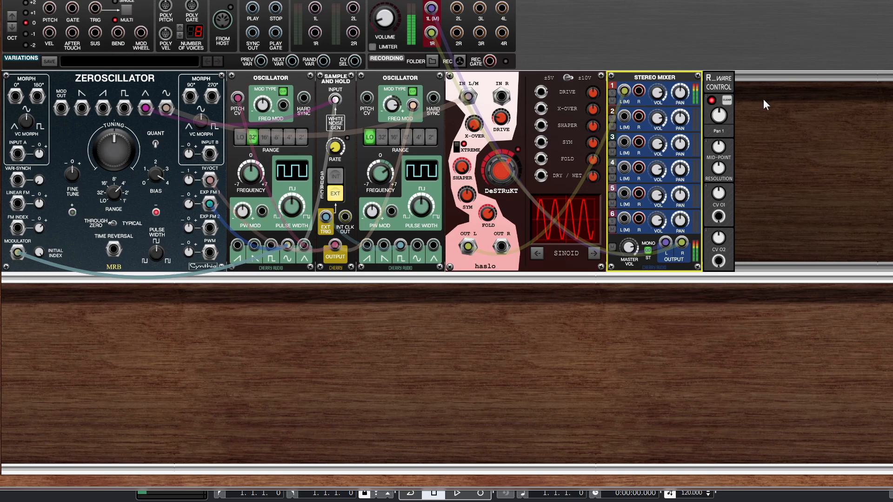
# - Add a Mini LFO and patch its output into the control module's CV 1 input
pyautogui.rightClick(746, 100)
pyautogui.moveTo(741, 106)
pyautogui.moveTo(819, 99)
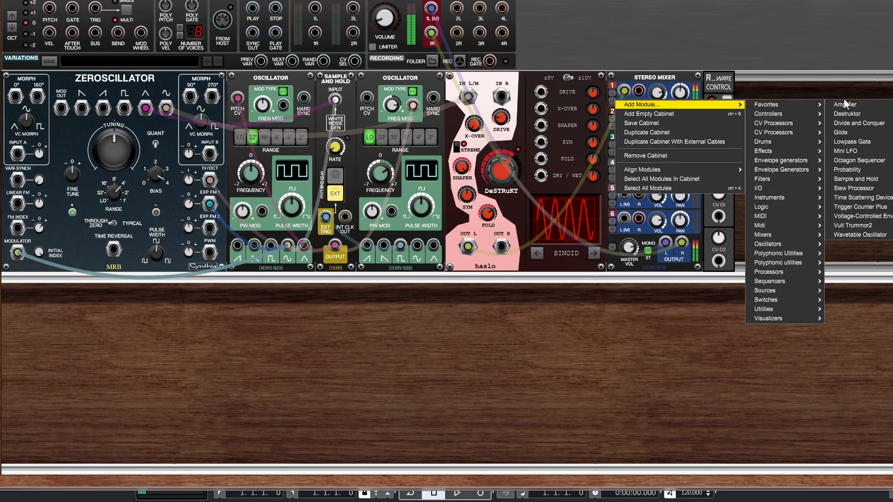
pyautogui.click(857, 152)
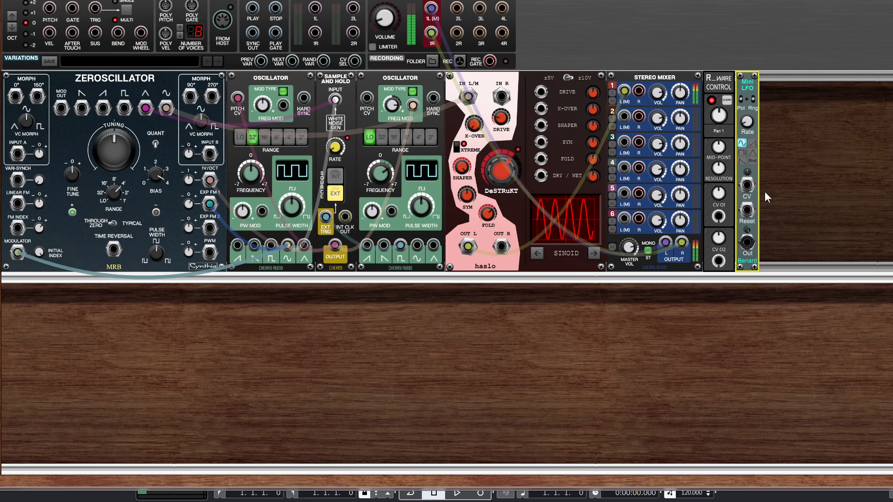
pyautogui.moveTo(752, 243); pyautogui.dragTo(720, 215)
# - Adjust the control module's CV 1 amount, the Mini LFO's Rate, and the mixer's channel 1 PAN
pyautogui.click(720, 205)
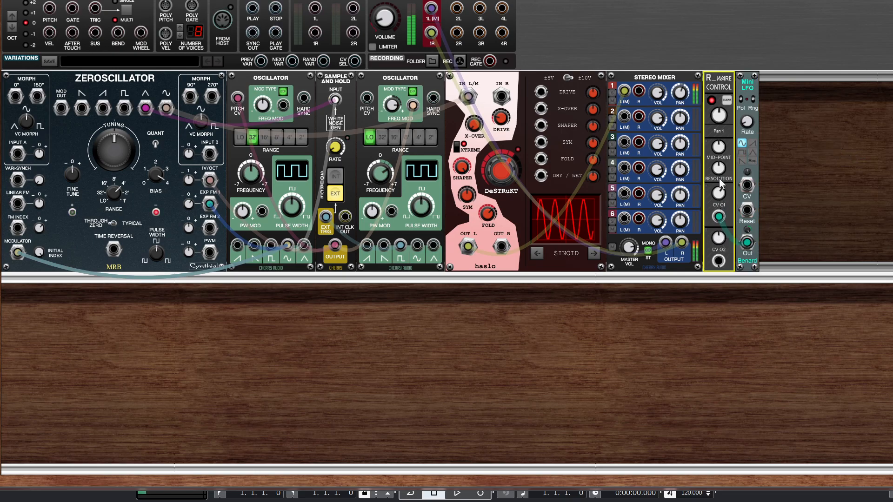
pyautogui.click(752, 122)
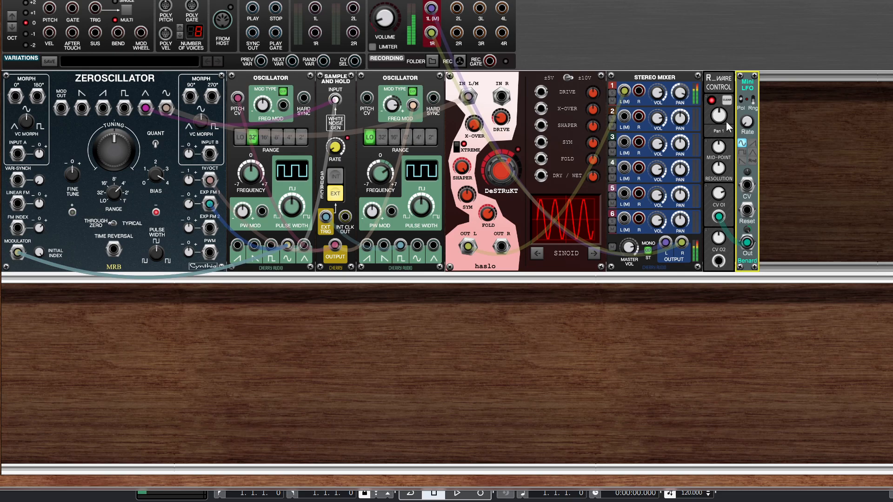
pyautogui.click(679, 95)
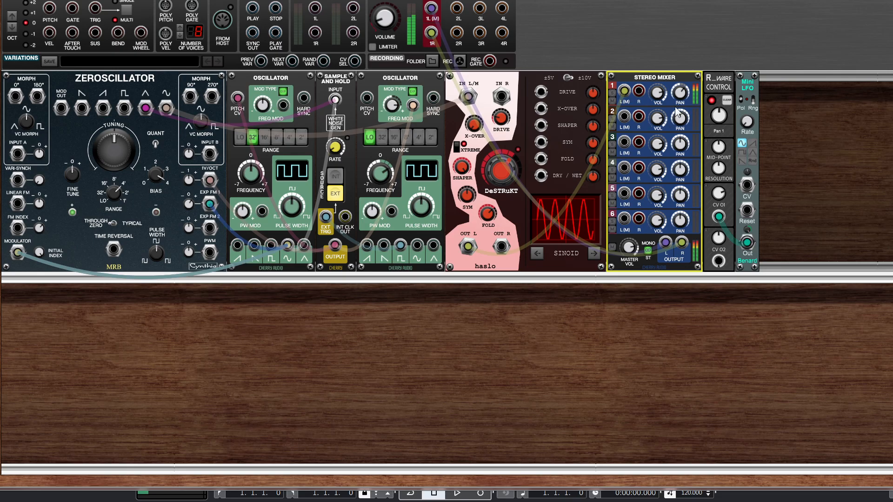
# - Lower the second Oscillator's FREQUENCY to 0
pyautogui.click(386, 173)
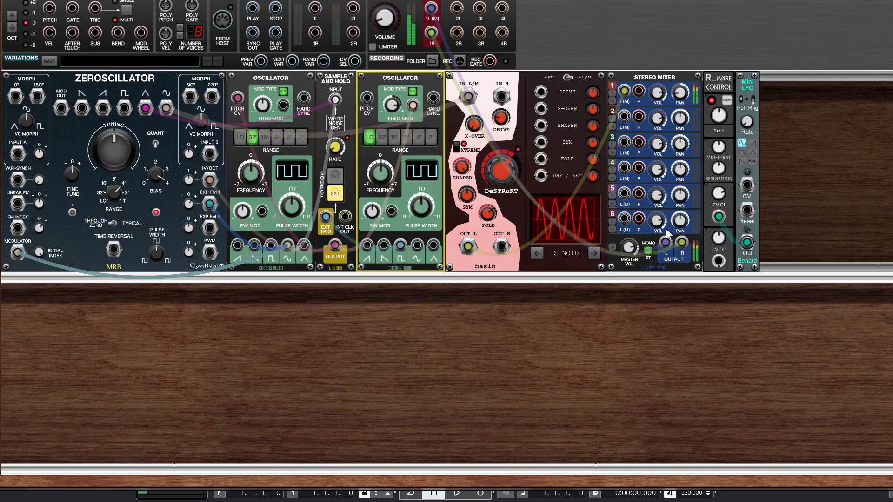
pyautogui.rightClick(428, 255)
pyautogui.click(326, 361)
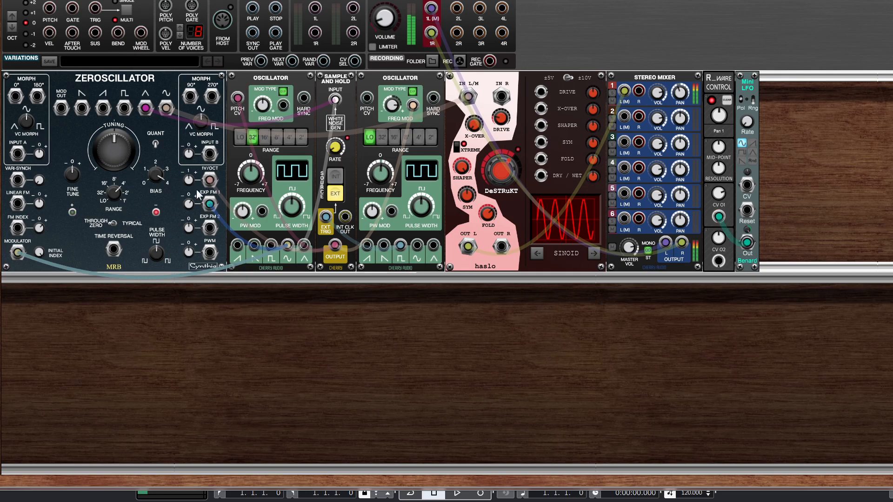
# - Adjust the Zeroscillator's TUNING and EXP FM 1 amount together with the first Oscillator's FREQUENCY
pyautogui.moveTo(113, 156); pyautogui.dragTo(110, 126)
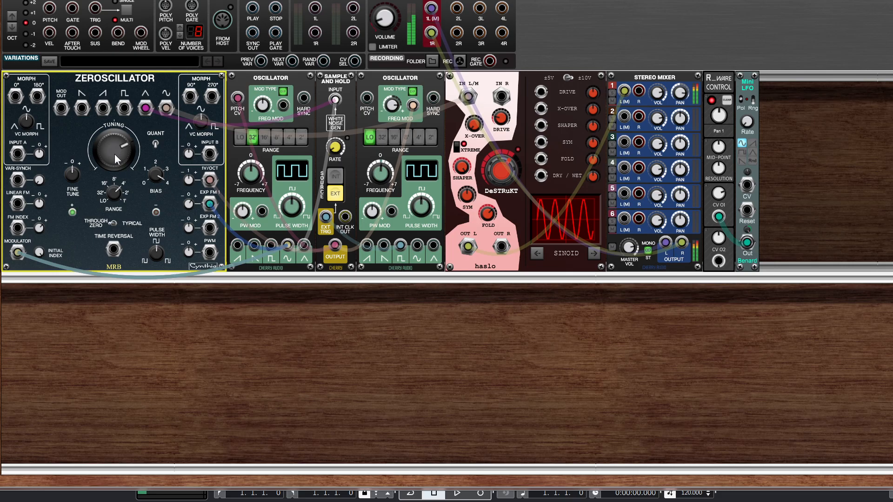
pyautogui.click(247, 175)
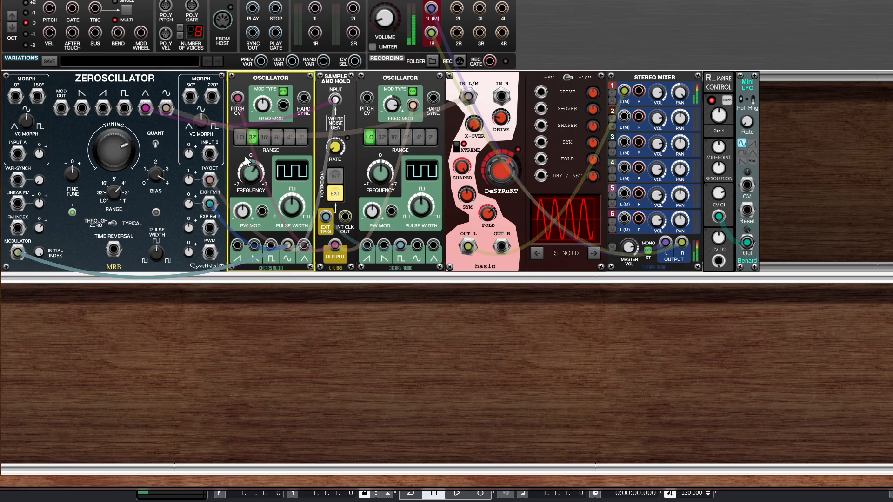
pyautogui.click(189, 199)
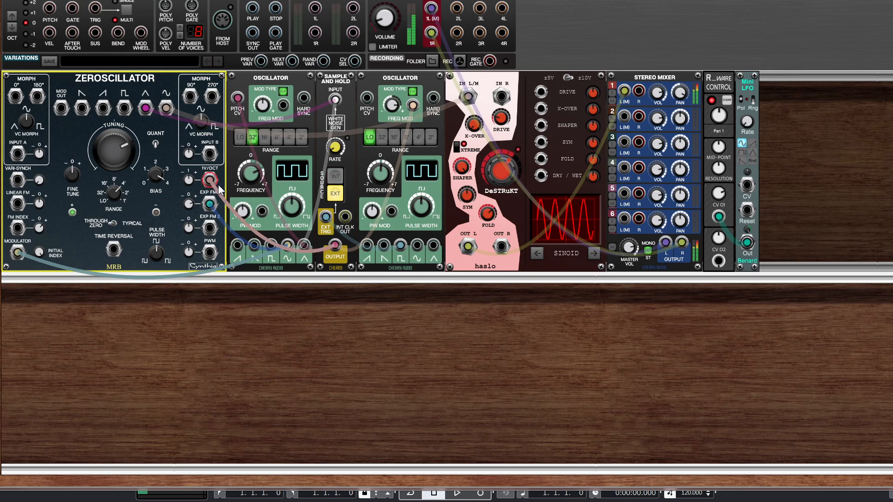
pyautogui.moveTo(121, 154); pyautogui.dragTo(119, 175)
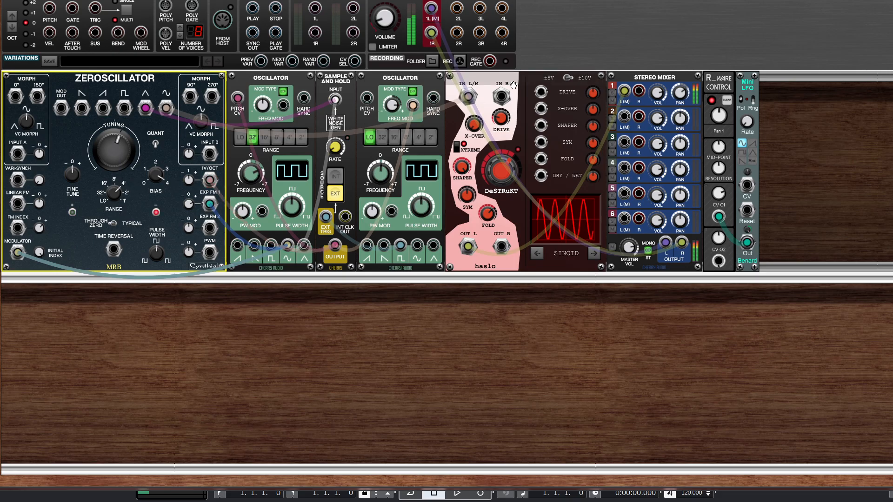
# - Duplicate the Destruktor beside the original and patch it between the first Oscillator's sine output and mixer channel 2
pyautogui.rightClick(527, 83)
pyautogui.click(498, 108)
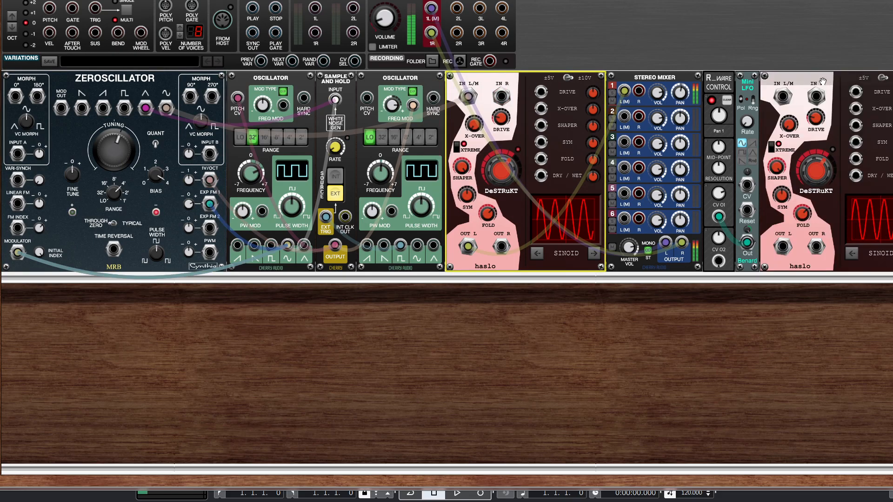
pyautogui.click(660, 78)
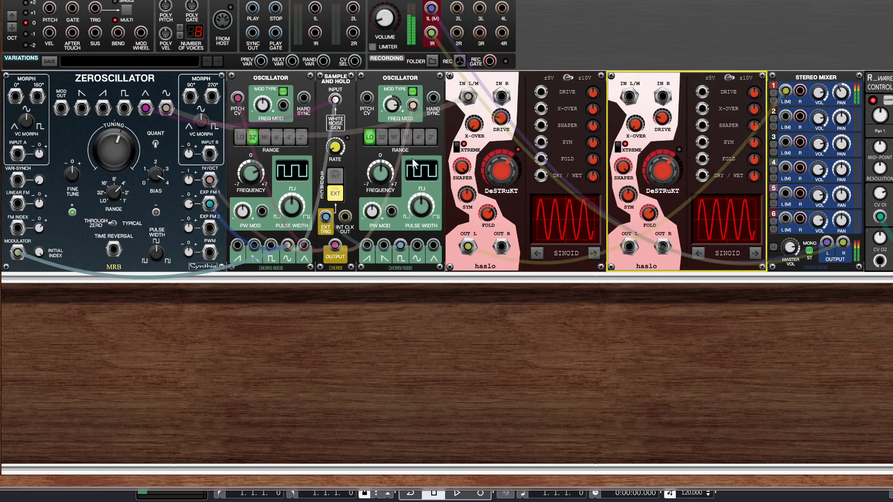
pyautogui.moveTo(288, 245); pyautogui.dragTo(629, 97)
pyautogui.moveTo(628, 246); pyautogui.dragTo(790, 122)
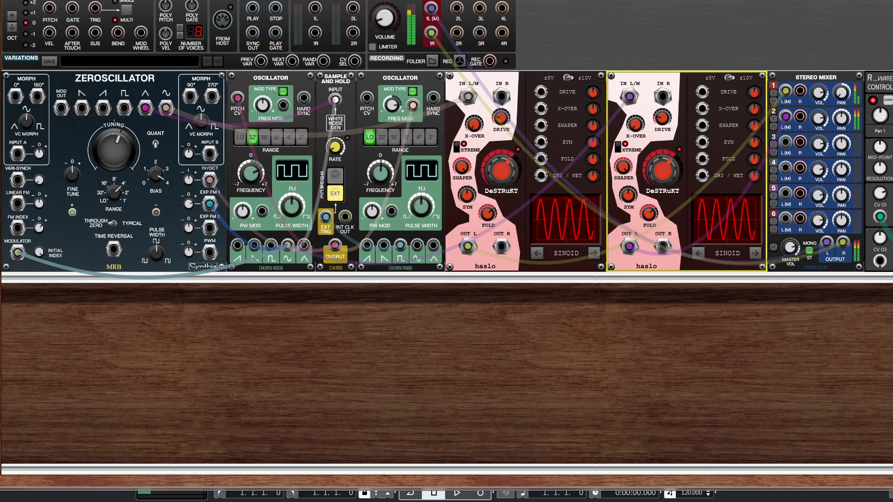
# - Duplicate the R...WARE CONTROL module and adjust the PAN knobs of Stereo Mixer channels 1 and 2
pyautogui.rightClick(887, 85)
pyautogui.click(830, 107)
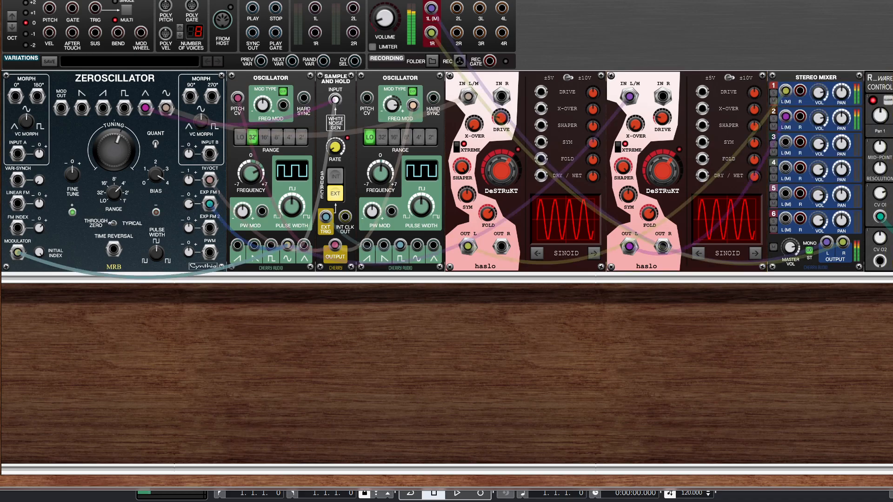
pyautogui.click(842, 121)
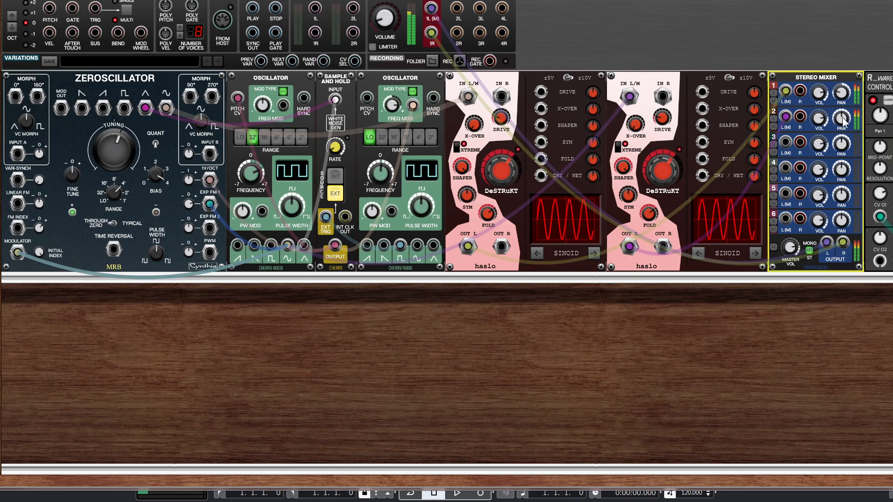
pyautogui.moveTo(841, 93); pyautogui.dragTo(841, 89)
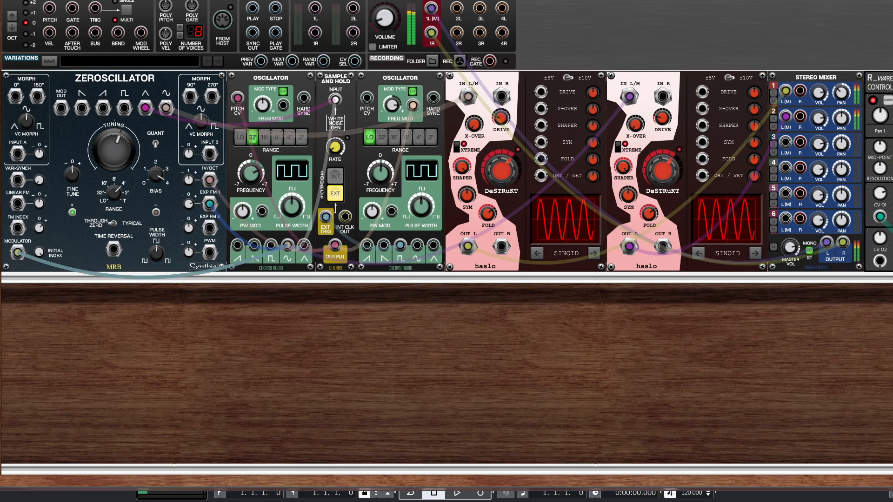
pyautogui.click(844, 119)
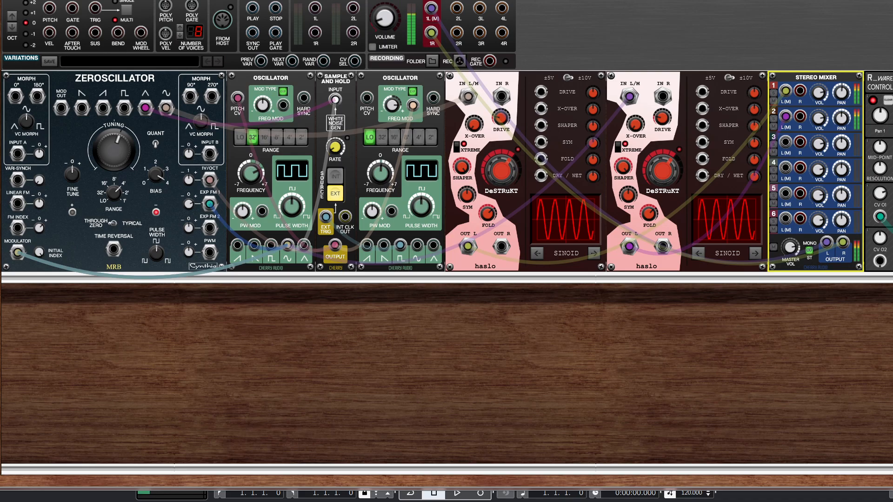
pyautogui.rightClick(840, 81)
pyautogui.click(860, 110)
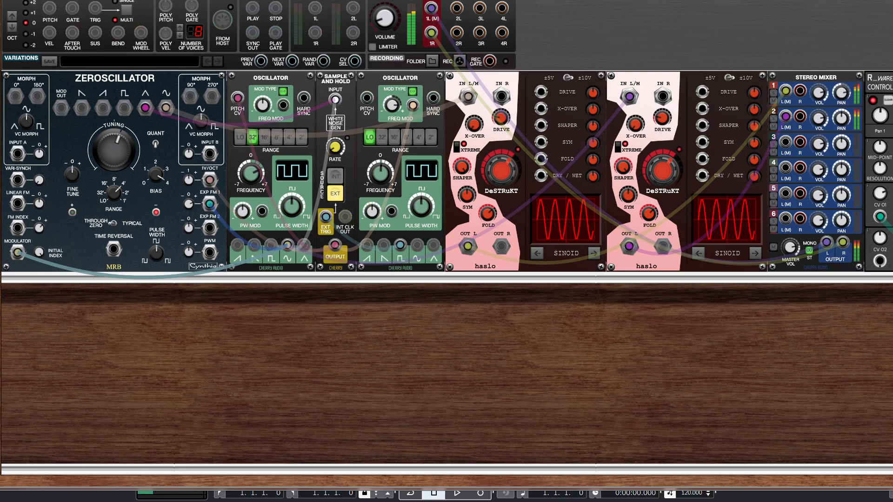
pyautogui.moveTo(892, 246); pyautogui.dragTo(892, 216)
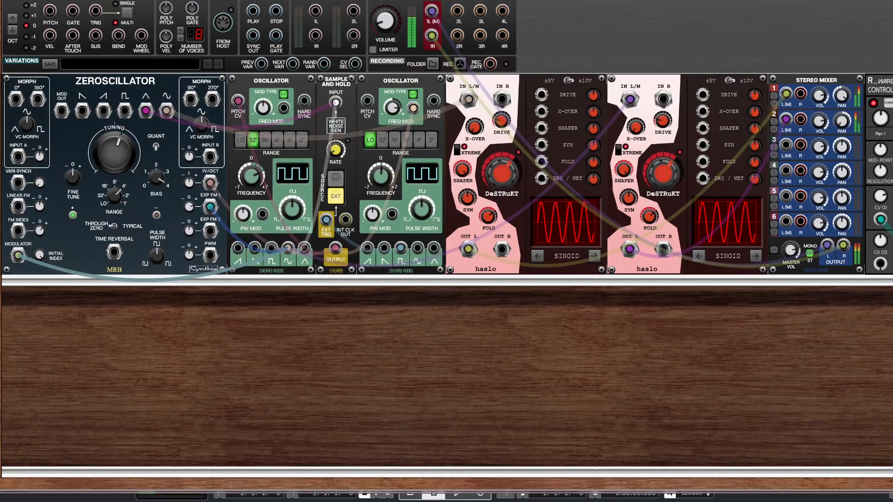
# - Move both Mini LFOs and the Pan 2 control module into the empty lower cabinet and auto-align its modules left
pyautogui.moveTo(890, 91); pyautogui.dragTo(17, 290)
pyautogui.moveTo(891, 91); pyautogui.dragTo(45, 290)
pyautogui.moveTo(888, 83); pyautogui.dragTo(84, 284)
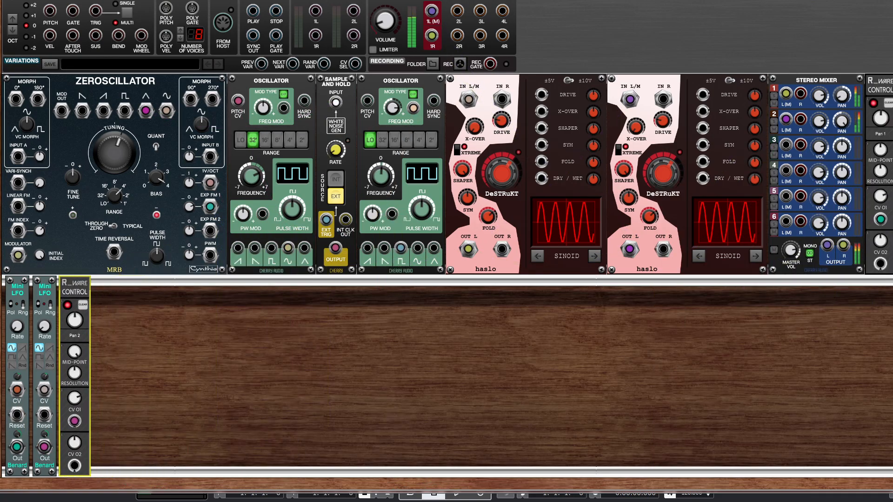
pyautogui.rightClick(119, 317)
pyautogui.moveTo(219, 292)
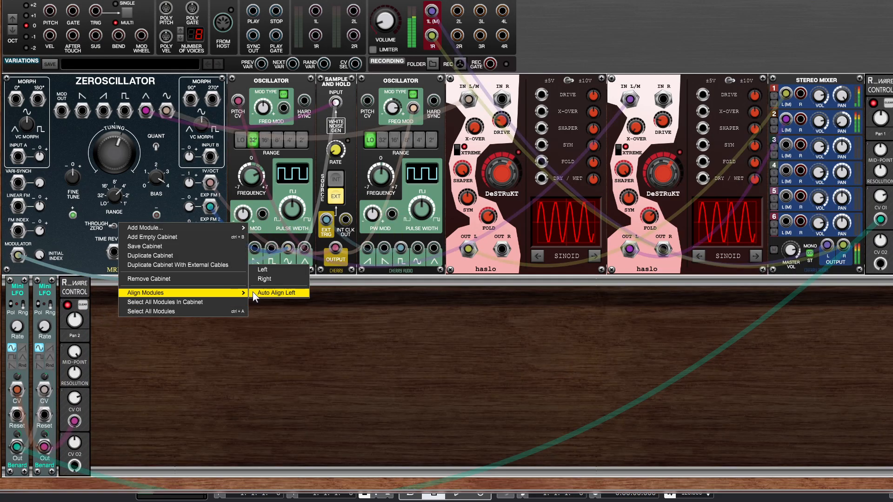
pyautogui.click(281, 292)
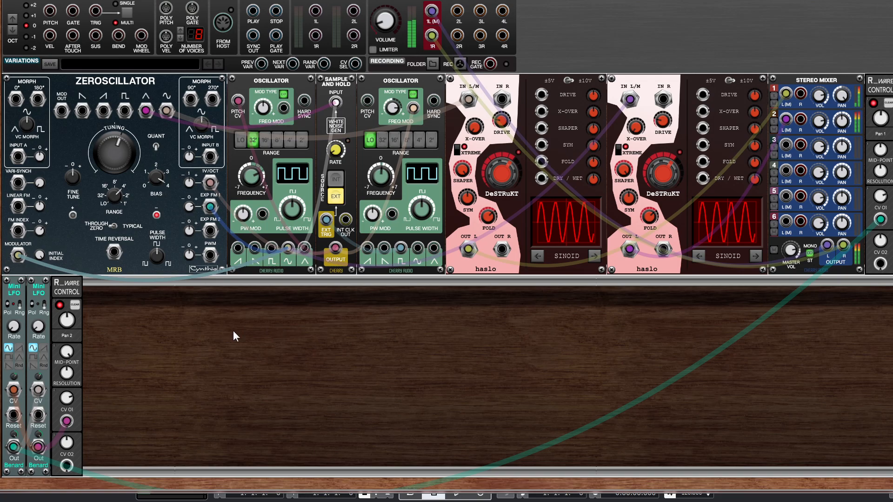
# - Add a Ring Modulator to the lower cabinet beside the Pan 2 control module
pyautogui.rightClick(97, 325)
pyautogui.moveTo(177, 238)
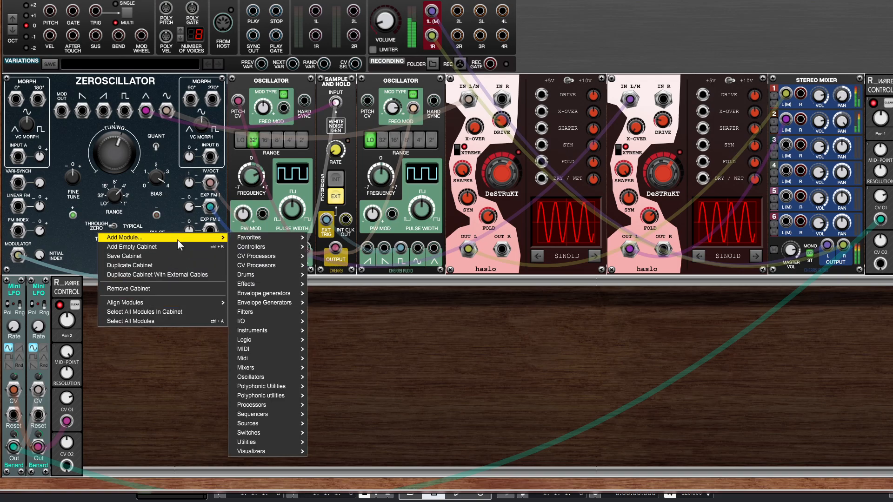
pyautogui.moveTo(275, 406)
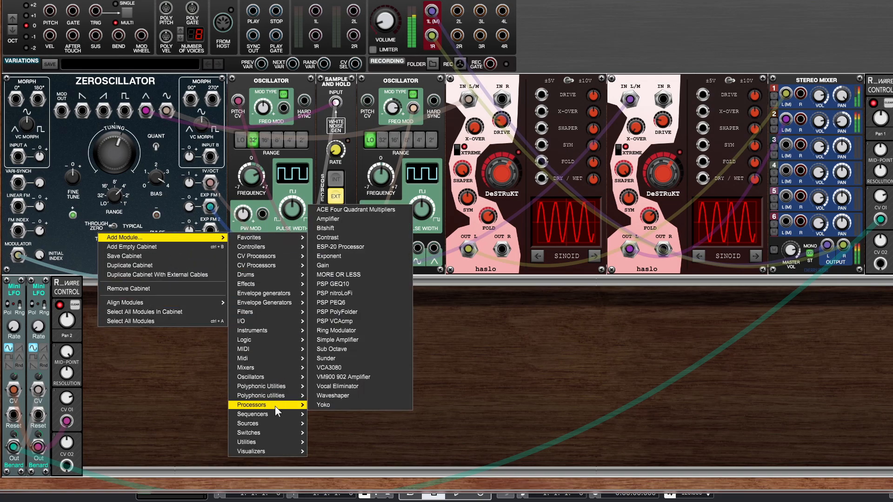
pyautogui.click(351, 330)
# - Patch the Zeroscillator's square and first Oscillator's pulse outputs through the Ring Modulator into Stereo Mixer channel 3 and adjust that channel's volume
pyautogui.moveTo(124, 110); pyautogui.dragTo(119, 311)
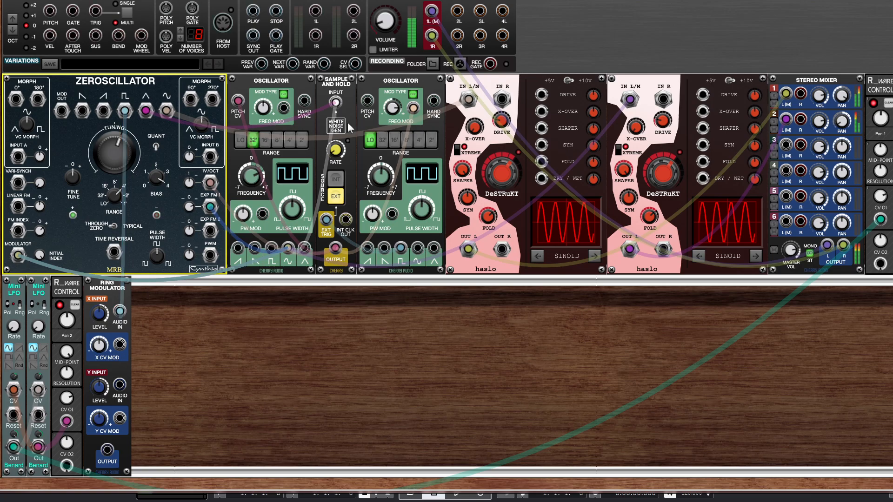
pyautogui.moveTo(271, 248); pyautogui.dragTo(119, 386)
pyautogui.moveTo(107, 450); pyautogui.dragTo(785, 147)
pyautogui.click(820, 156)
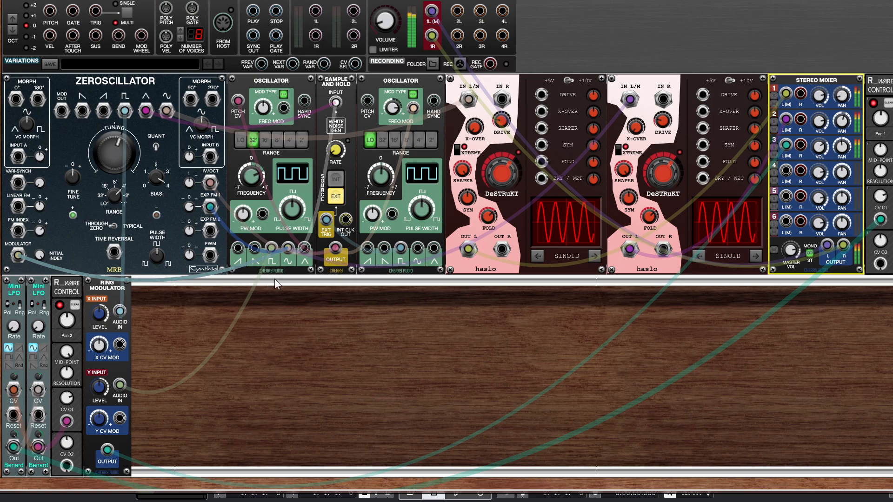
# - Set the first Oscillator's RANGE to 4' and adjust the Zeroscillator's TUNING, the second Oscillator's FREQUENCY and the main output VOLUME
pyautogui.click(265, 141)
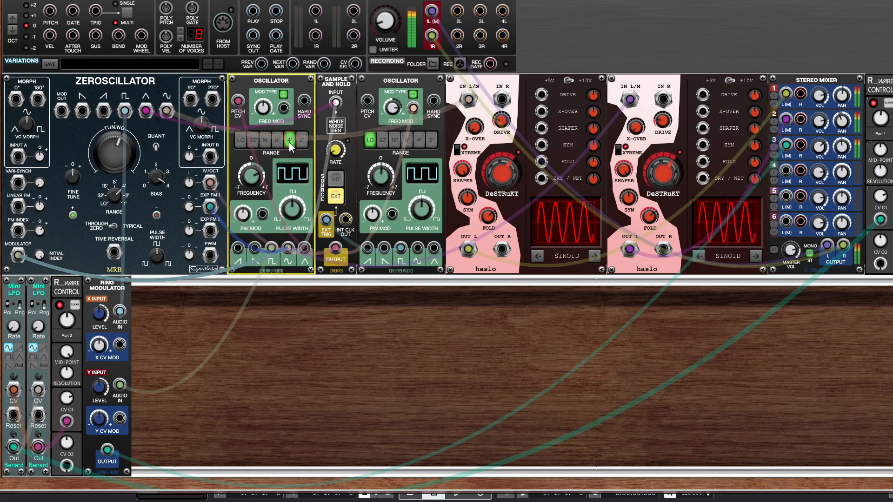
pyautogui.click(115, 161)
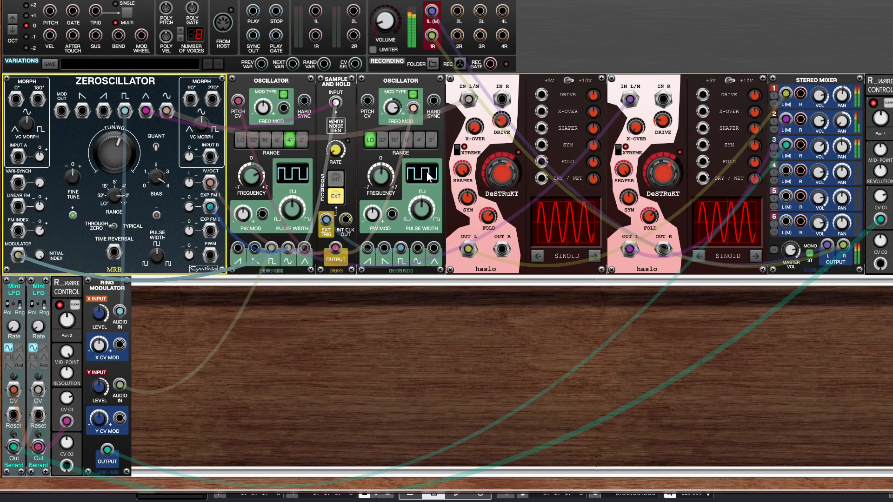
pyautogui.click(384, 176)
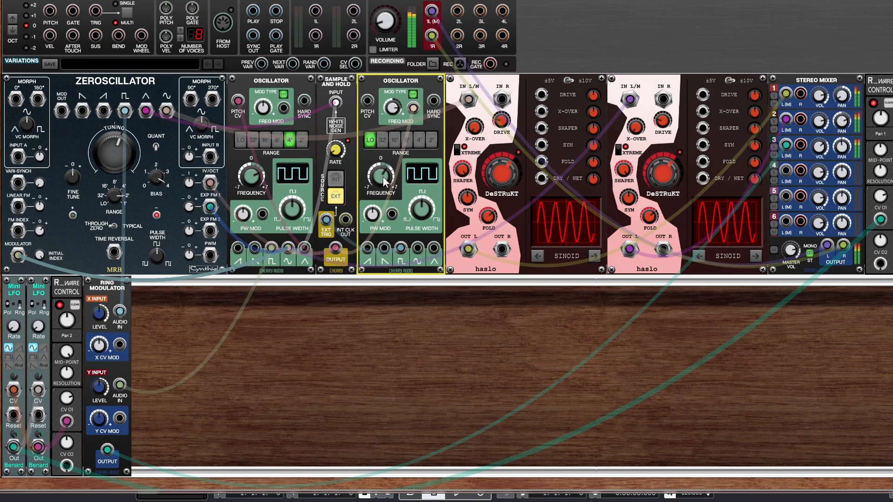
pyautogui.click(387, 23)
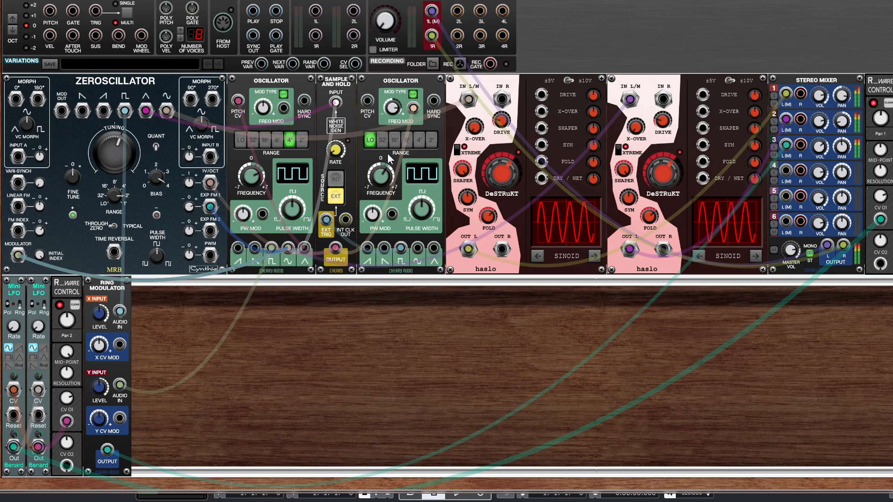
# - Add a WC-92 Quad Lopass Gate to the lower cabinet beside the Ring Modulator
pyautogui.rightClick(170, 315)
pyautogui.moveTo(289, 226)
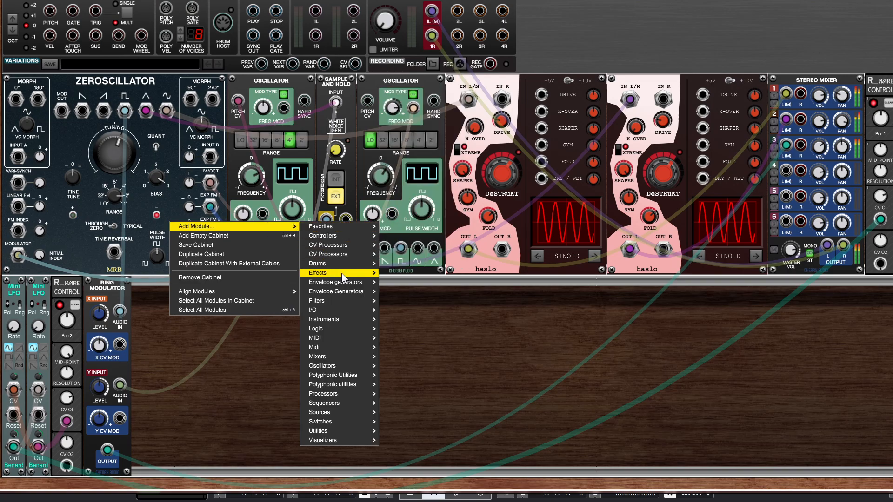
pyautogui.moveTo(342, 344)
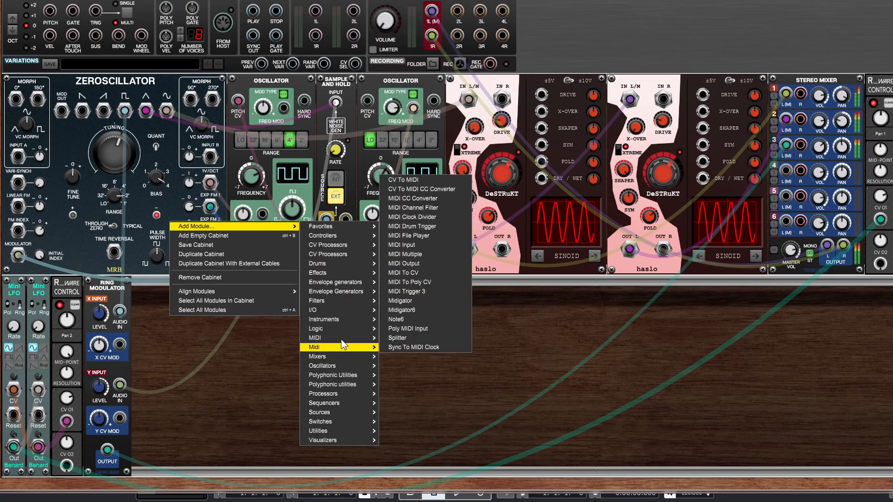
pyautogui.moveTo(350, 300)
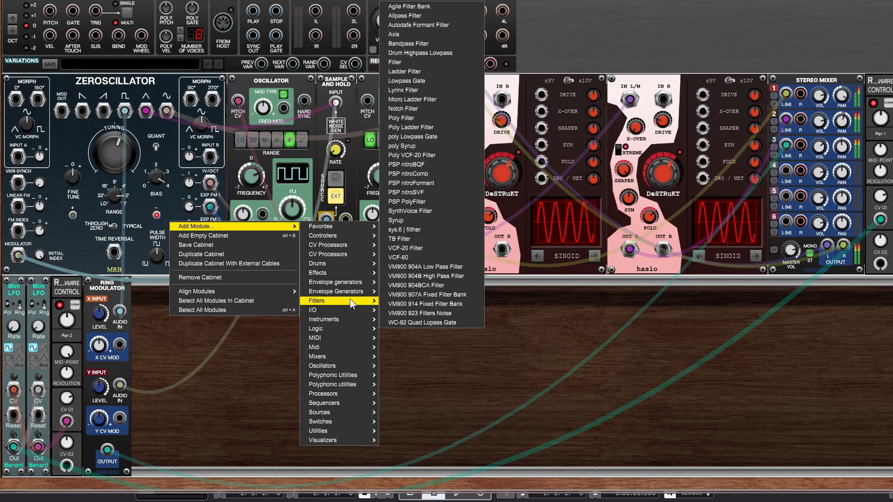
pyautogui.click(421, 322)
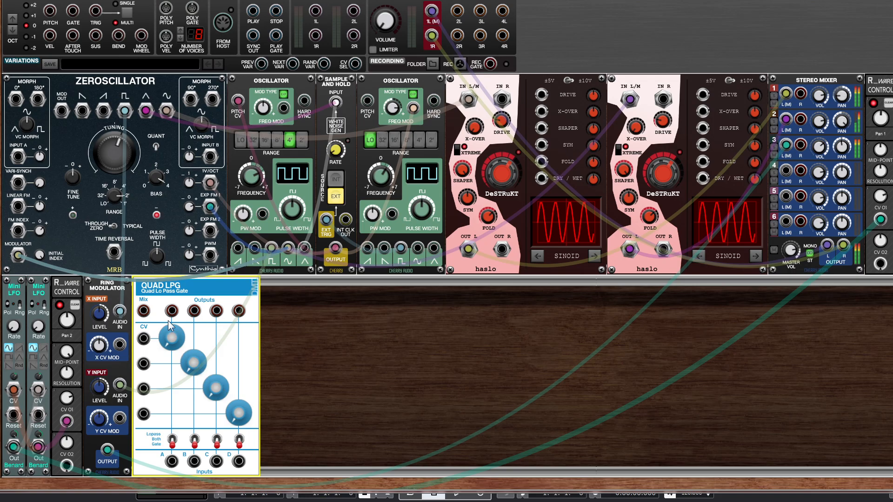
# - Move the cables from Stereo Mixer channels 1, 2 and 3 to Quad LPG inputs A, B and C, switching those gates to Both
pyautogui.moveTo(786, 94); pyautogui.dragTo(171, 460)
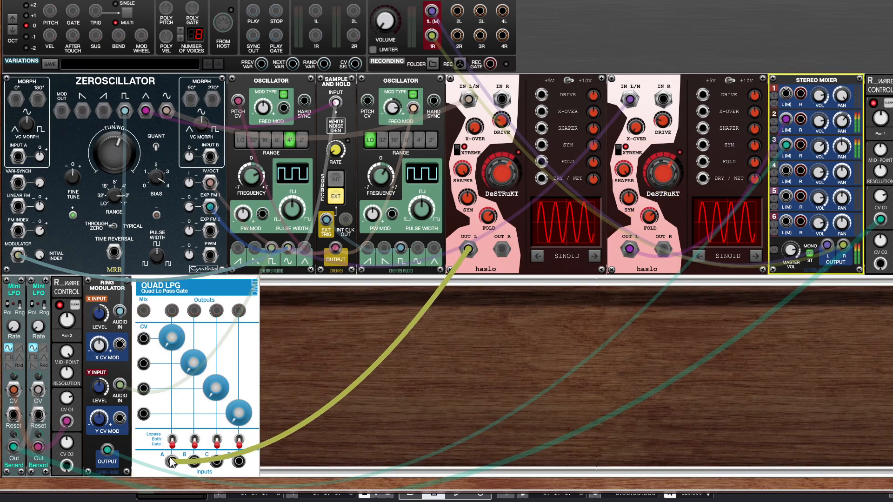
pyautogui.moveTo(786, 119); pyautogui.dragTo(194, 461)
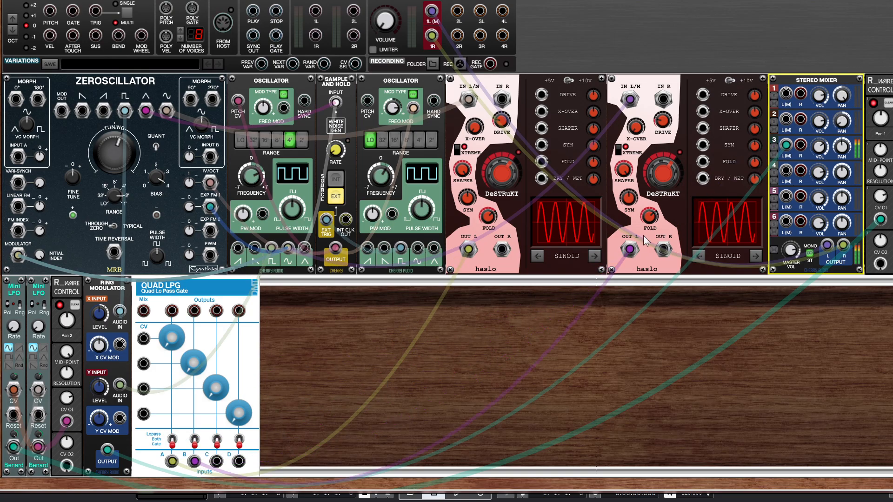
pyautogui.moveTo(786, 145); pyautogui.dragTo(216, 462)
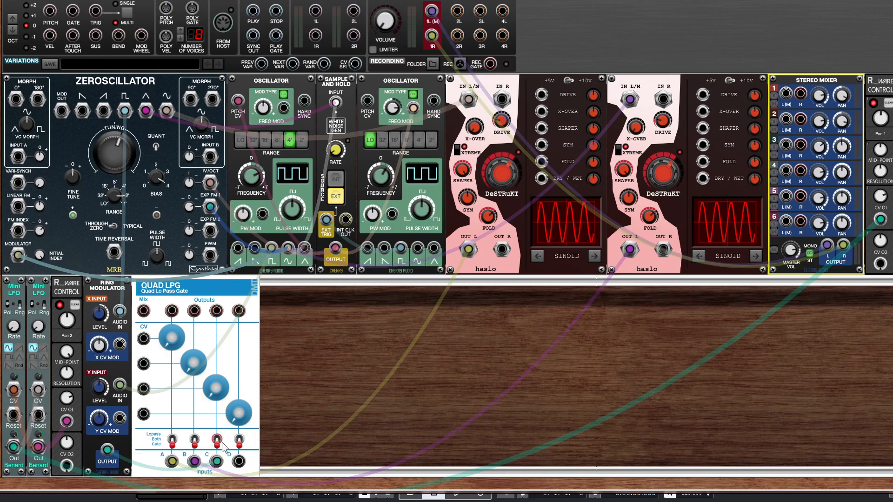
pyautogui.click(216, 448)
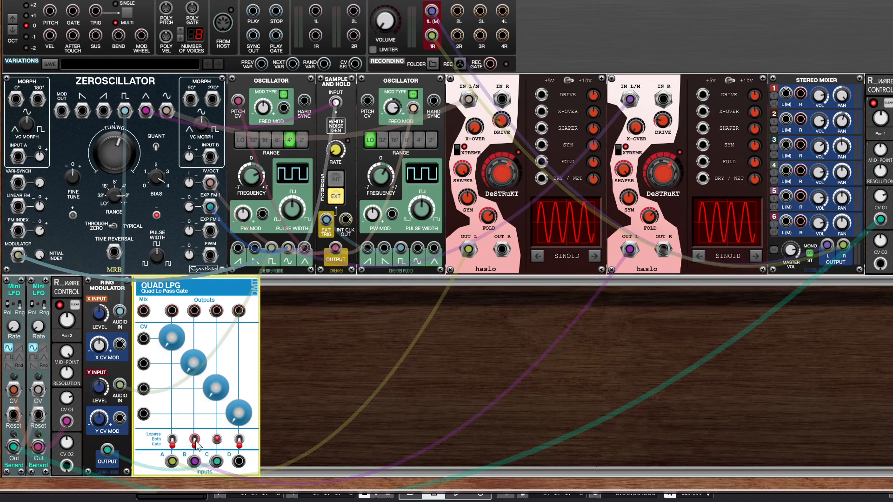
pyautogui.click(197, 444)
pyautogui.click(171, 441)
# - Add a WC-281 Quad Function Generator beside the Quad LPG in the lower cabinet
pyautogui.rightClick(285, 337)
pyautogui.moveTo(365, 249)
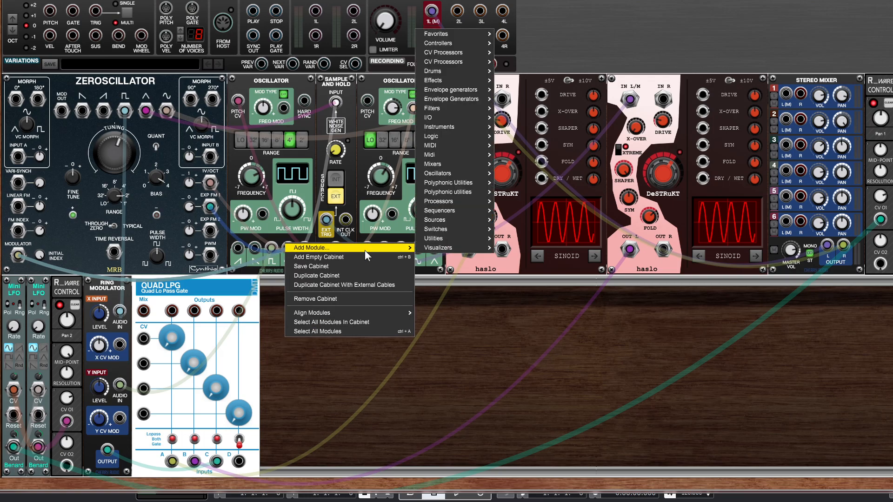
pyautogui.moveTo(478, 90)
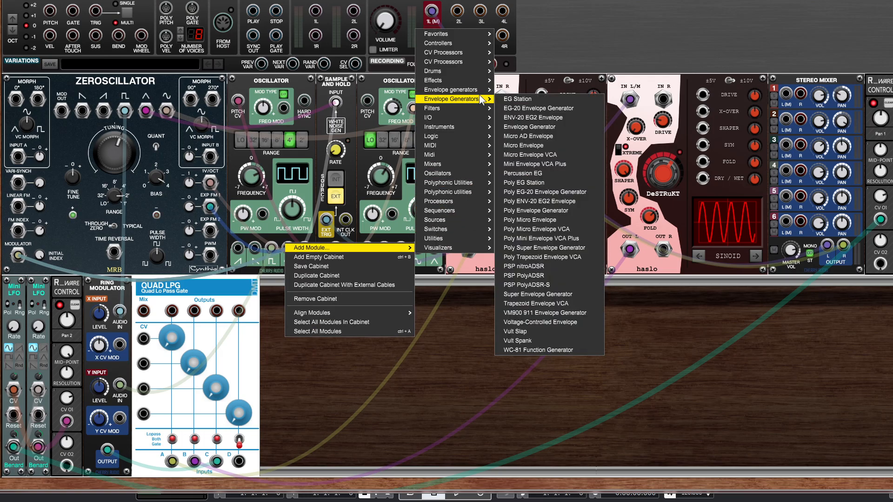
pyautogui.click(542, 341)
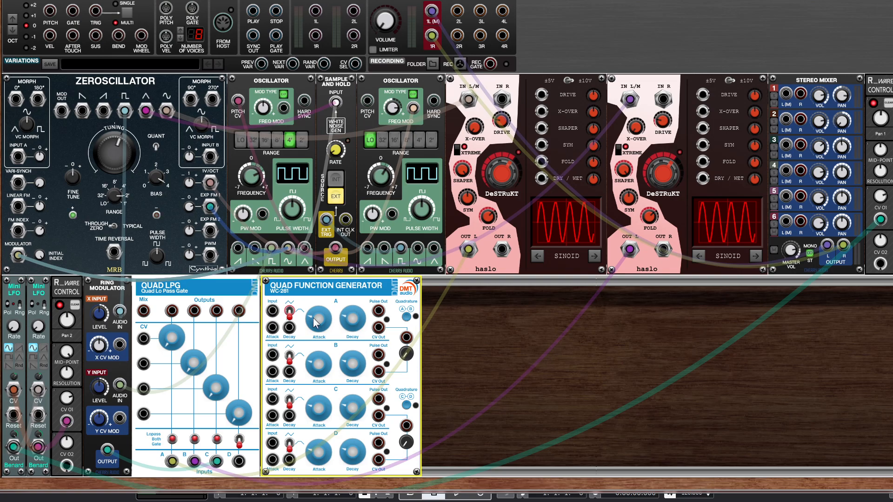
# - Flip the Quad Function Generator's section A mode switch and patch its Pulse Out through section B to the Quad LPG's first CV input
pyautogui.click(289, 312)
pyautogui.moveTo(378, 310); pyautogui.dragTo(273, 355)
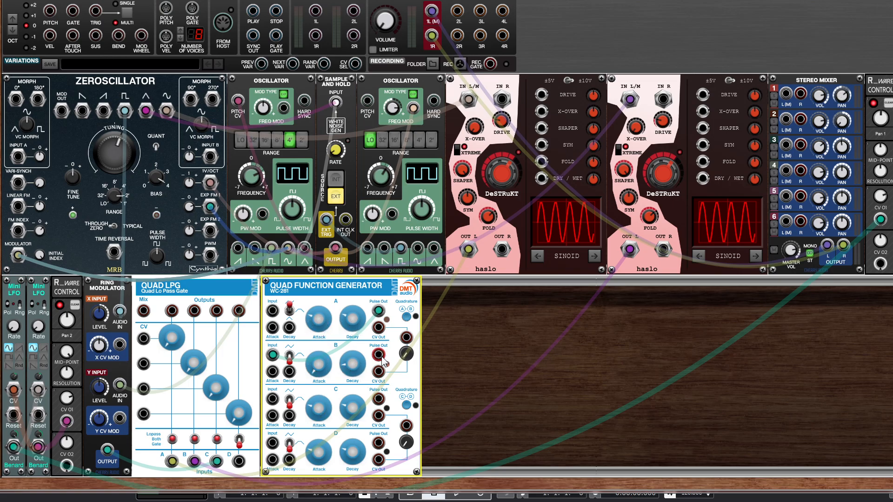
pyautogui.moveTo(378, 372); pyautogui.dragTo(145, 340)
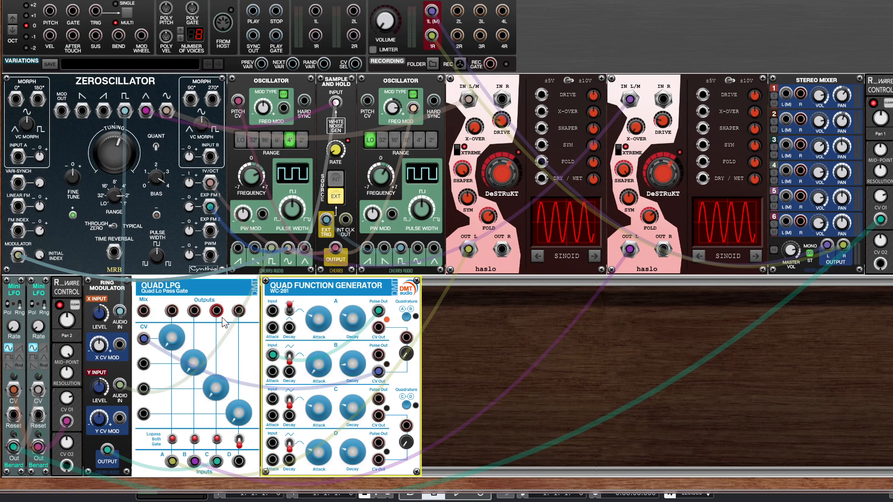
# - Patch Quad LPG outputs A, B and C to the left inputs of Stereo Mixer channels 1, 2 and 3
pyautogui.moveTo(168, 313); pyautogui.dragTo(787, 95)
pyautogui.moveTo(194, 313); pyautogui.dragTo(785, 120)
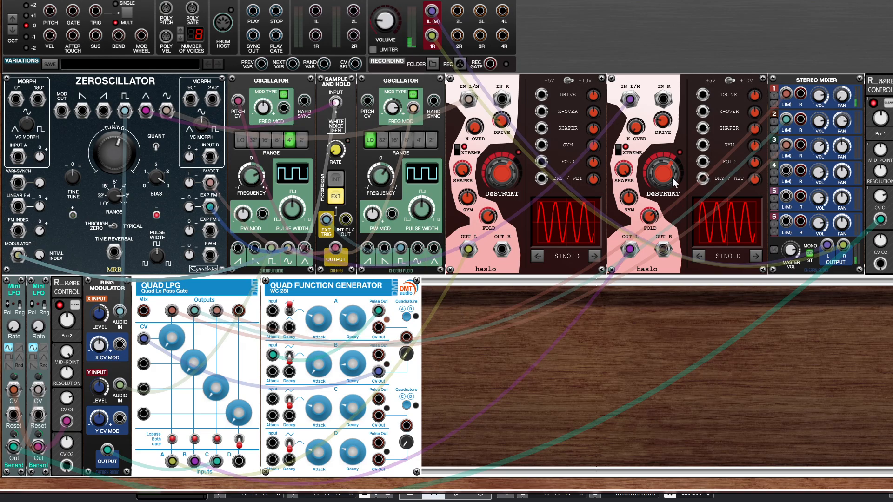
# - Patch the Sample and Hold output to the Quad Function Generator's section A Decay input and adjust the Quad LPG's gate A knob
pyautogui.click(337, 249)
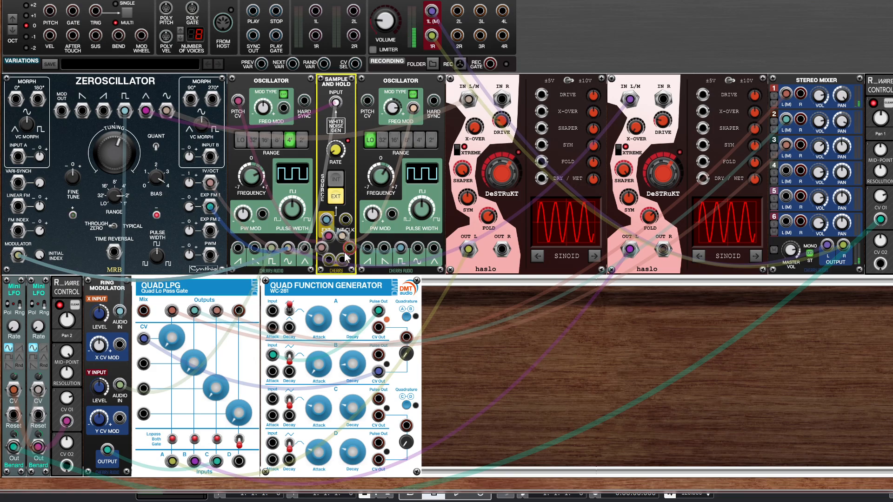
pyautogui.moveTo(349, 250); pyautogui.dragTo(289, 327)
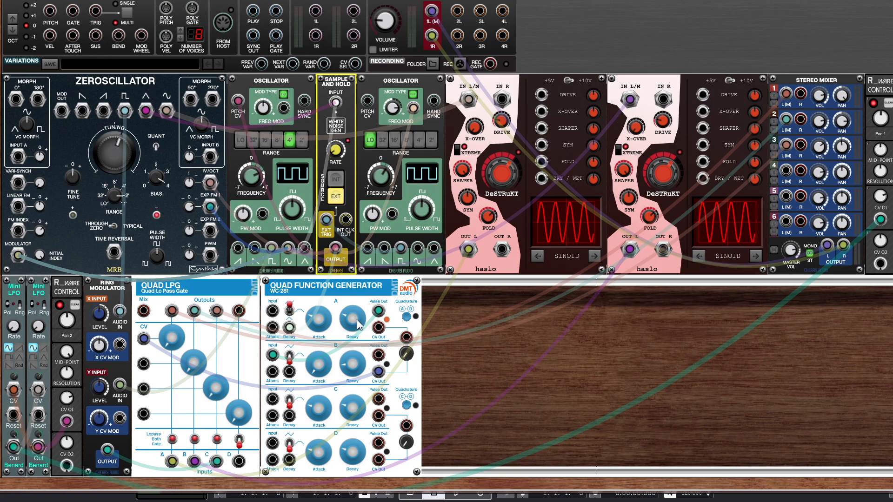
pyautogui.click(185, 349)
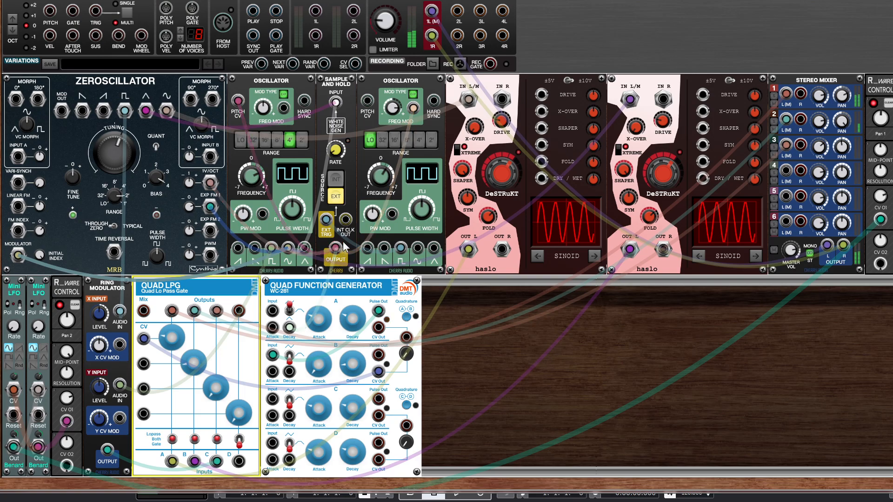
# - Patch the Sample and Hold output through Quad Function Generator section C to the Quad LPG's second CV input, adjusting the gate B knob
pyautogui.moveTo(335, 248); pyautogui.dragTo(272, 399)
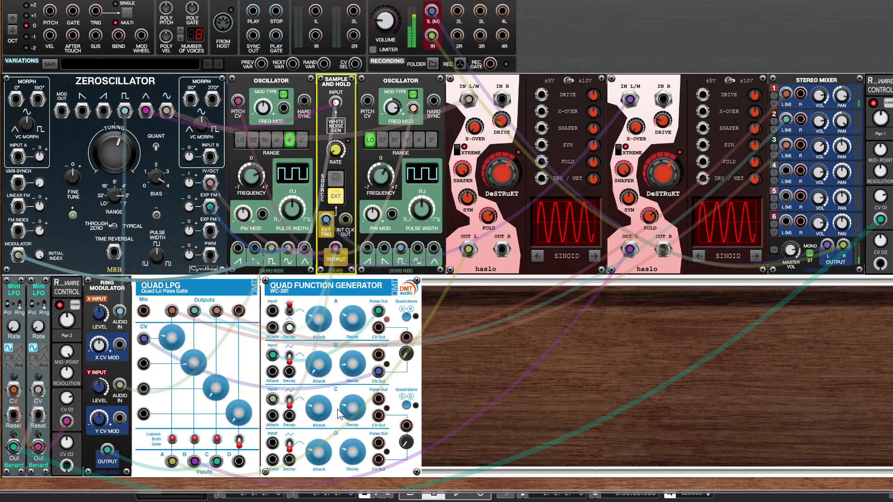
pyautogui.moveTo(378, 415); pyautogui.dragTo(144, 364)
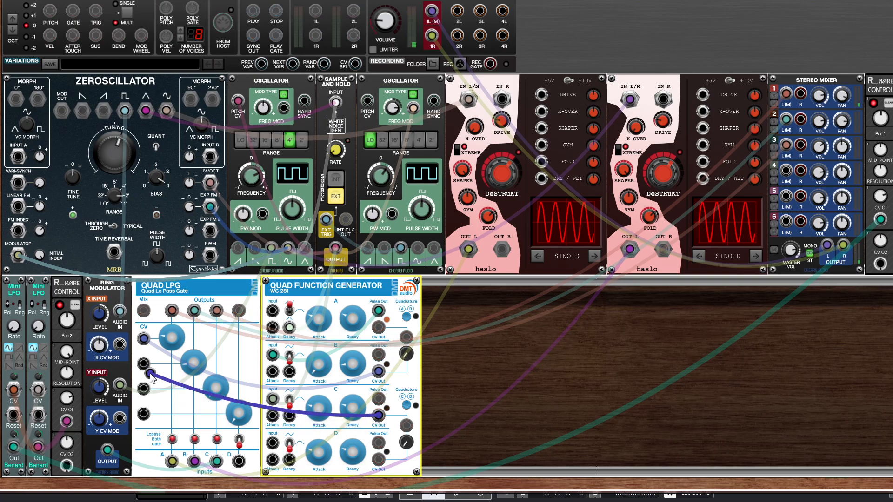
pyautogui.click(193, 365)
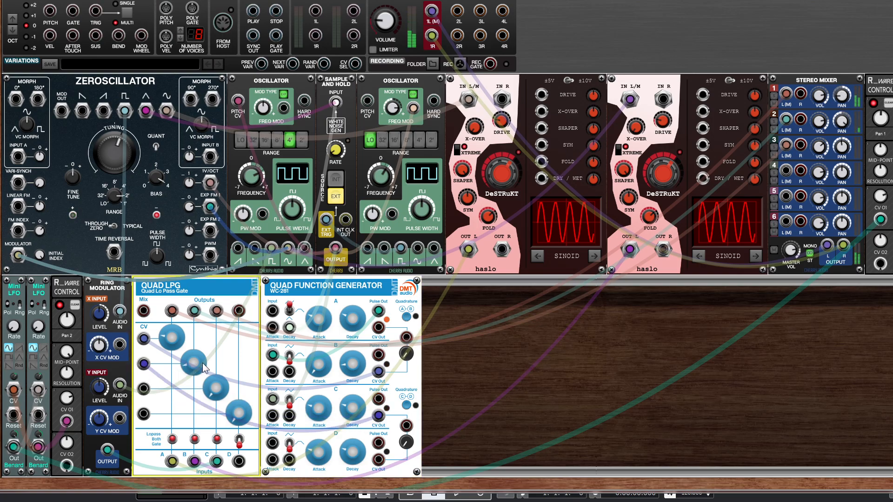
# - Adjust the Decay of Quad Function Generator section B and the second Oscillator's FREQUENCY
pyautogui.click(364, 377)
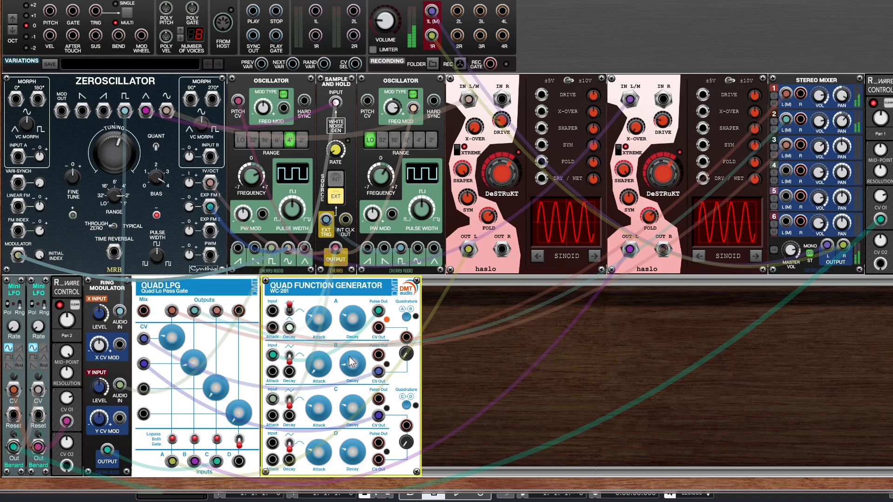
pyautogui.click(378, 179)
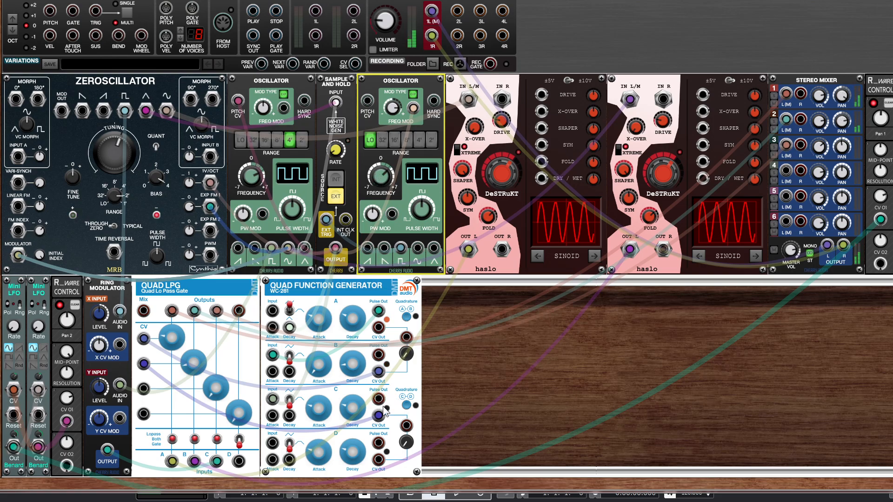
# - Adjust the Decay of Quad Function Generator section D and patch its CV output to the Quad LPG's third CV input
pyautogui.click(336, 453)
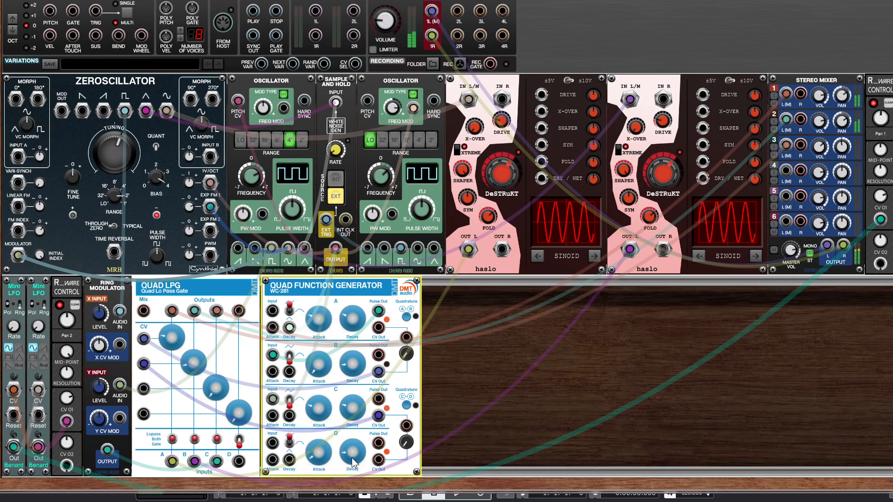
pyautogui.moveTo(378, 459); pyautogui.dragTo(149, 395)
pyautogui.moveTo(148, 392); pyautogui.dragTo(145, 390)
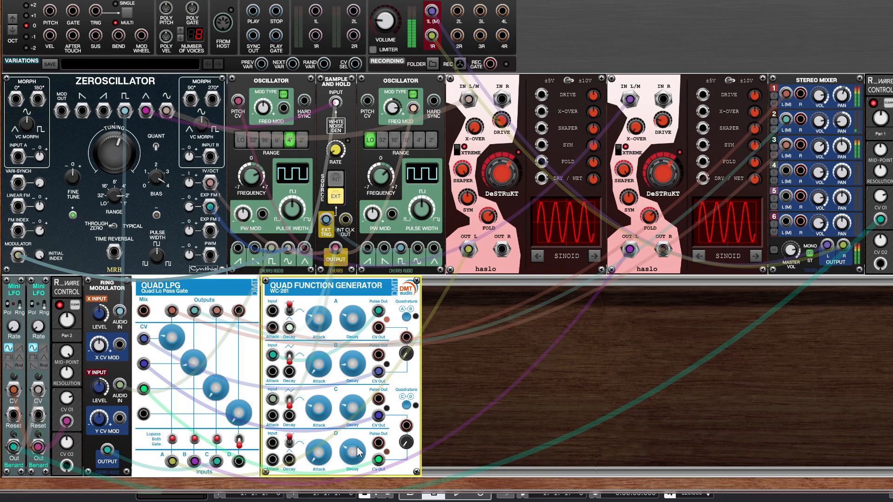
# - Readjust section D's Decay with the Sample and Hold output patched to its Decay input, and adjust Stereo Mixer channel 3's volume
pyautogui.moveTo(353, 453); pyautogui.dragTo(352, 448)
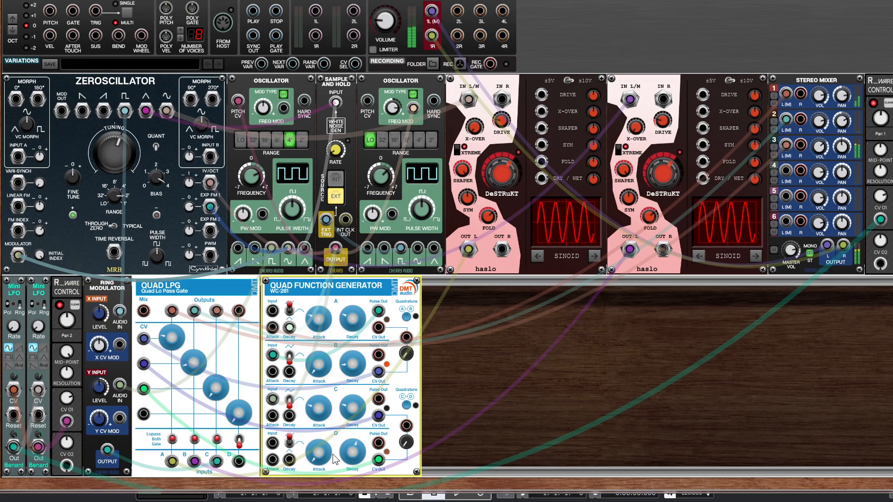
pyautogui.moveTo(289, 459); pyautogui.dragTo(337, 251)
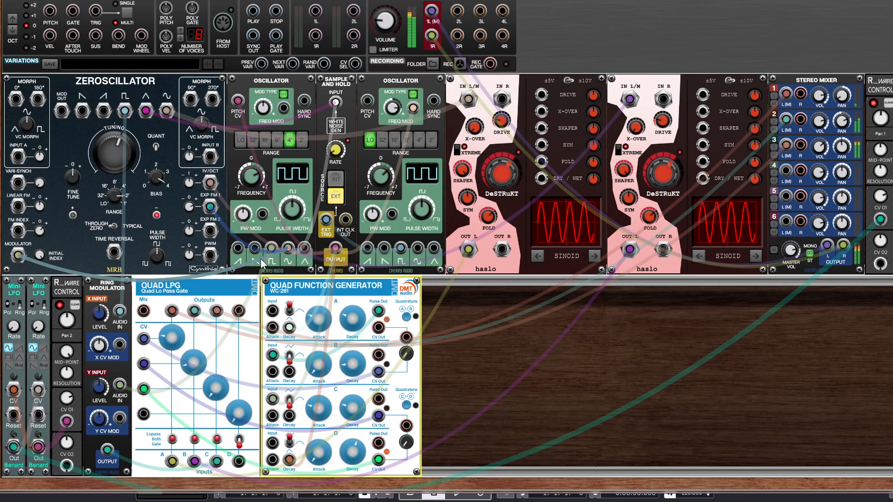
pyautogui.click(817, 159)
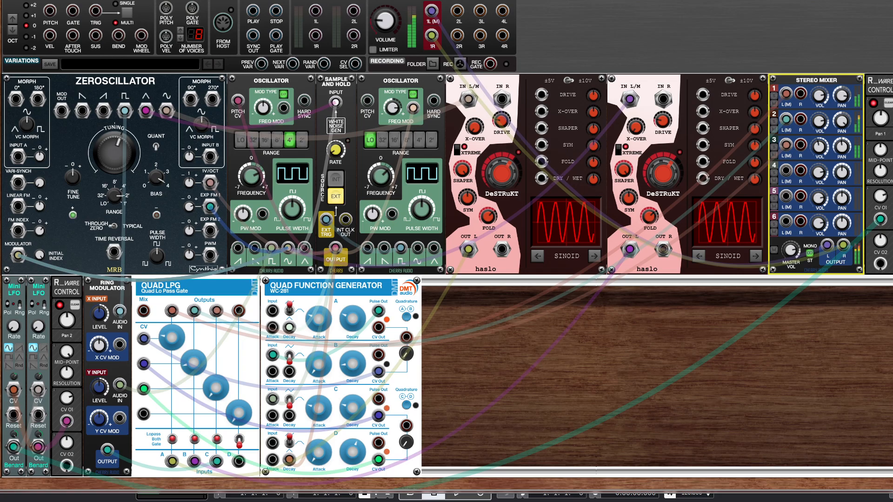
# - Duplicate the Pan 1 Control module and place the copy next to the Quad Function Generator
pyautogui.rightClick(850, 87)
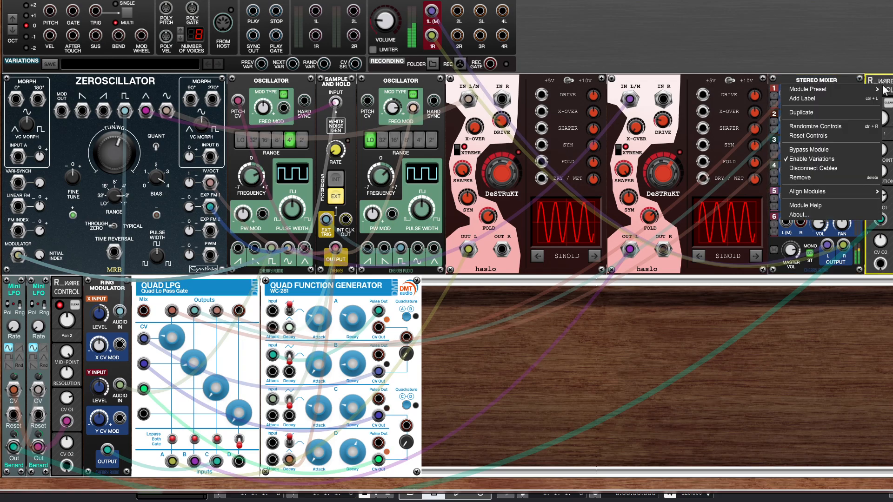
pyautogui.click(844, 114)
pyautogui.moveTo(880, 89); pyautogui.dragTo(444, 297)
pyautogui.click(445, 305)
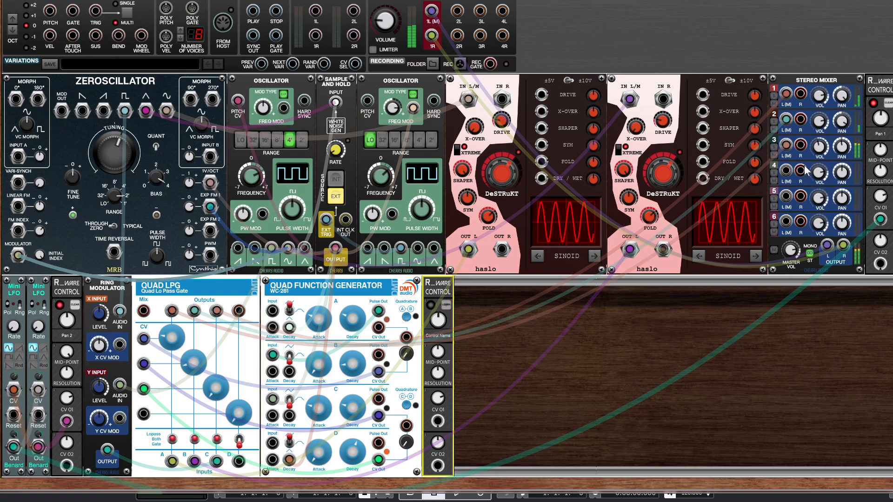
pyautogui.click(779, 203)
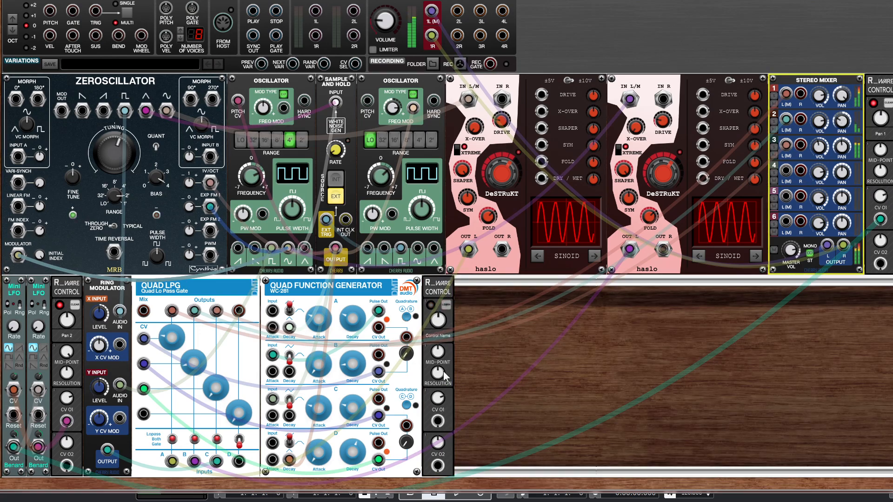
# - Duplicate the second Mini LFO beside the new Control module and patch the copy's output to that module's CV 01 input
pyautogui.rightClick(43, 285)
pyautogui.click(85, 187)
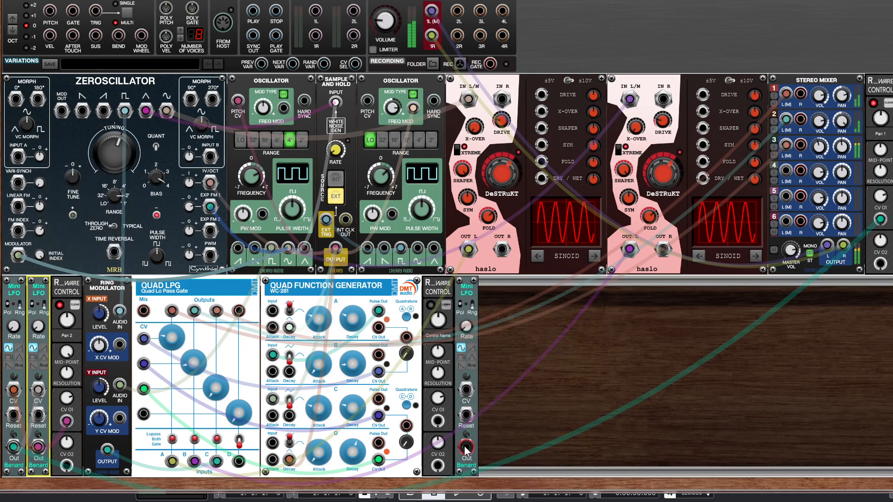
pyautogui.moveTo(465, 446); pyautogui.dragTo(437, 421)
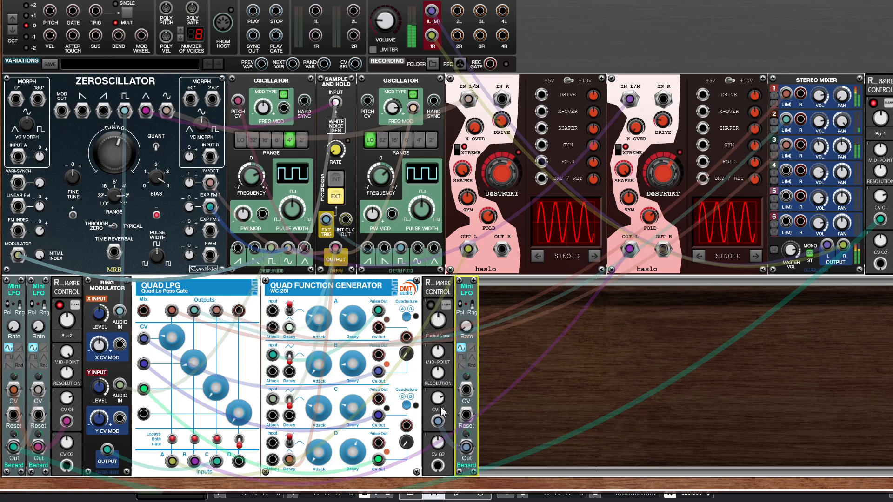
pyautogui.click(437, 321)
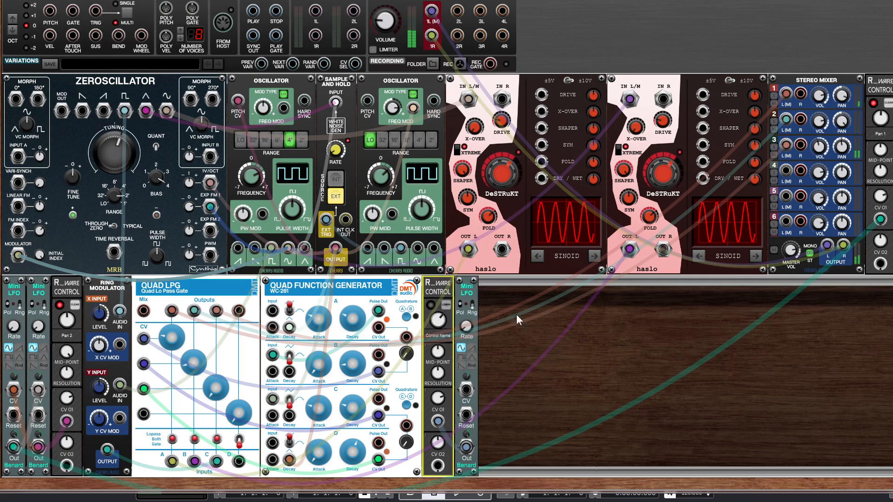
pyautogui.click(446, 305)
pyautogui.click(843, 148)
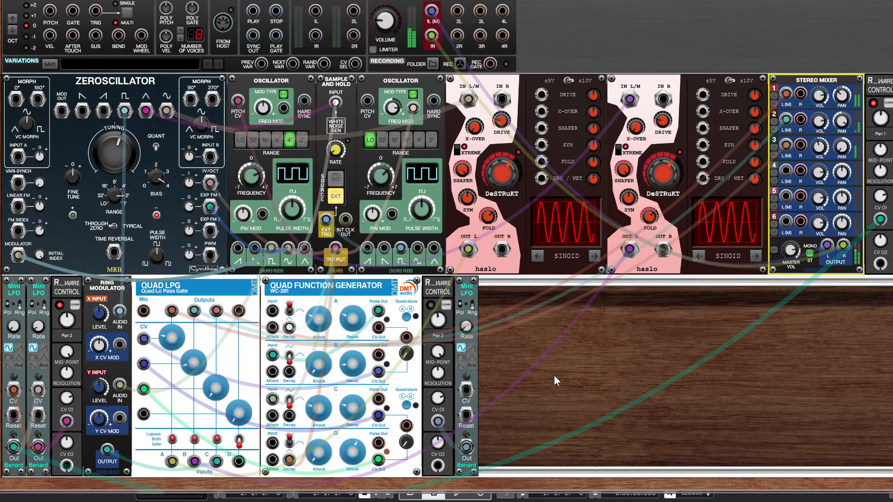
pyautogui.click(464, 322)
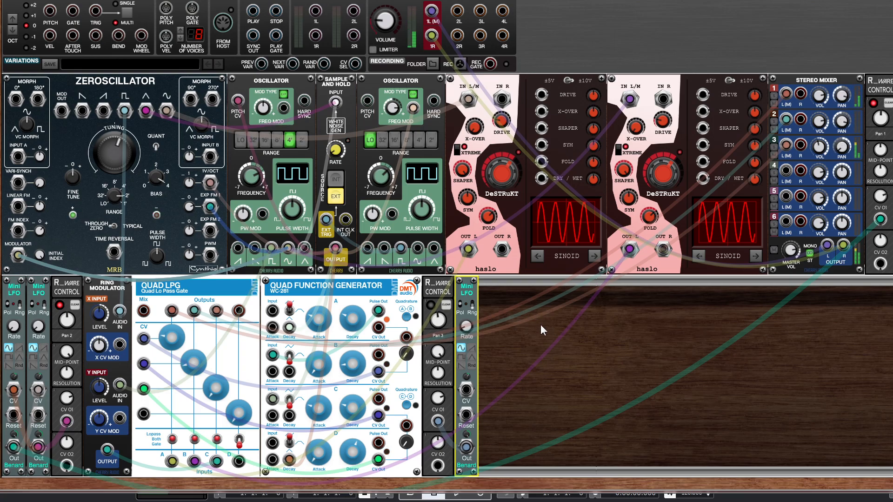
# - Adjust the Decay of Quad Function Generator section B and patch the Sample and Hold output to its Decay input
pyautogui.click(351, 354)
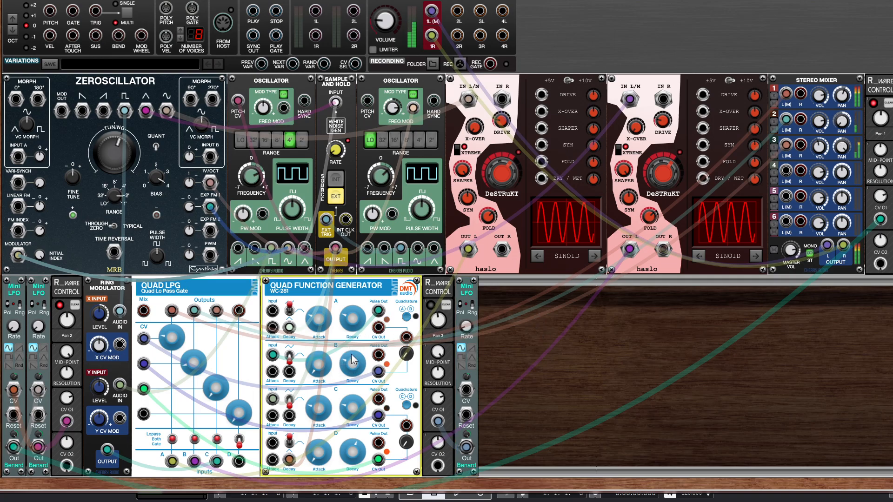
pyautogui.moveTo(289, 371); pyautogui.dragTo(336, 248)
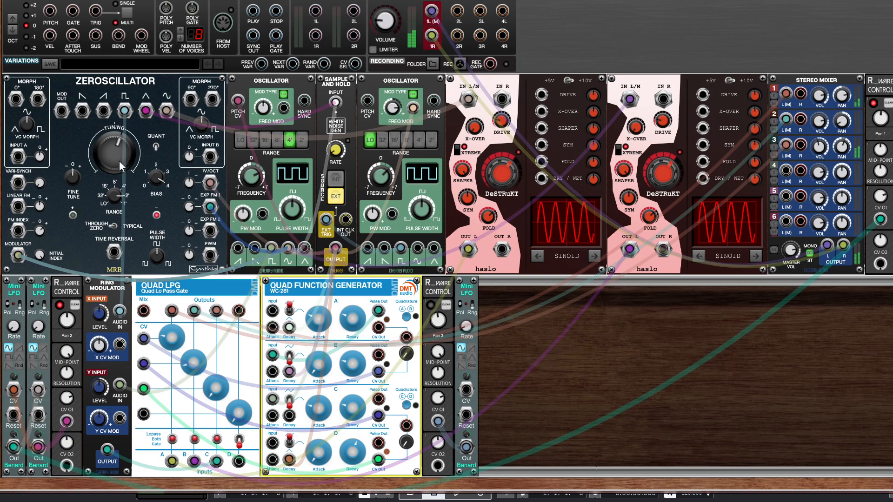
# - Try the first Oscillator's RANGE at 32' while varying the Zeroscillator's RANGE
pyautogui.click(113, 200)
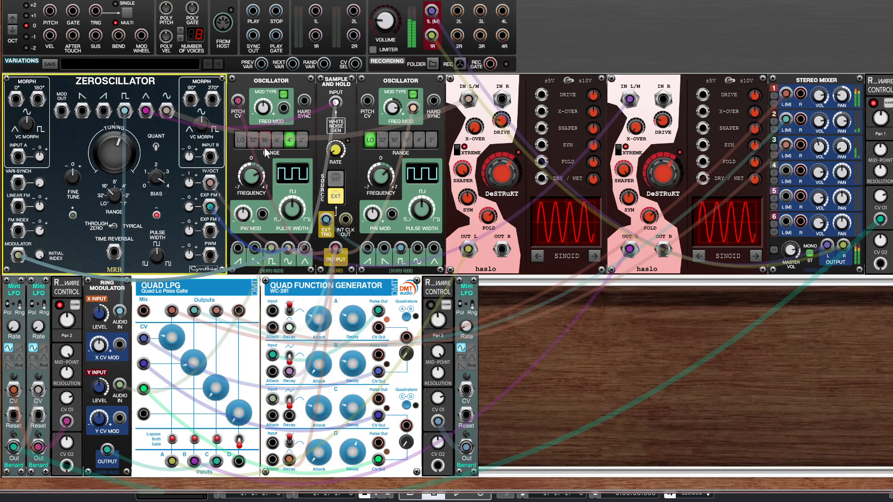
pyautogui.click(254, 141)
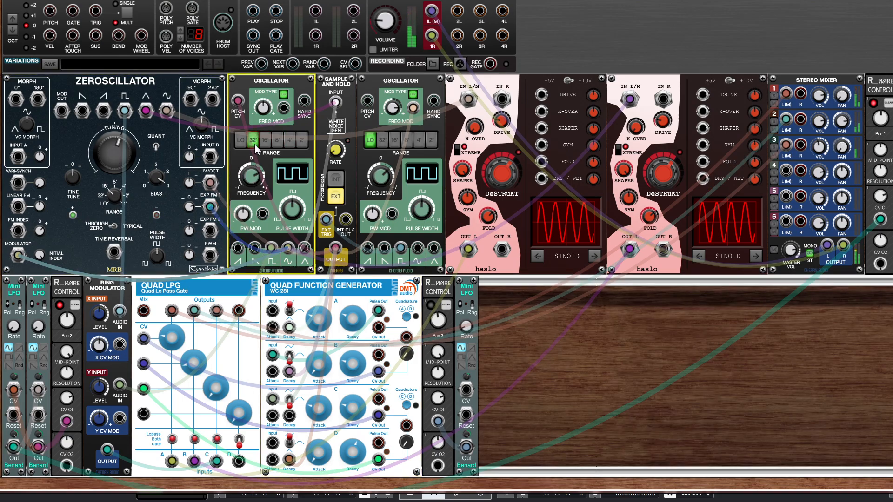
pyautogui.click(117, 191)
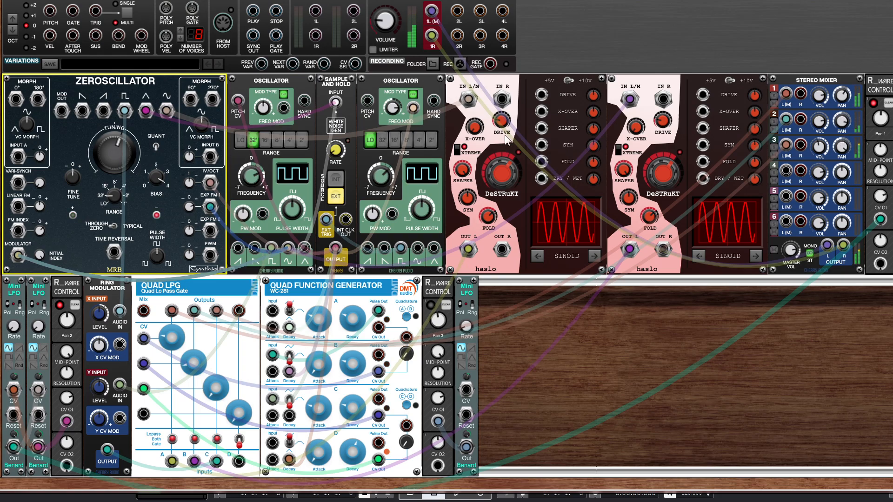
# - Patch the Sample and Hold output to the FOLD CV inputs of both DeSTRuKT modules
pyautogui.moveTo(541, 162); pyautogui.dragTo(334, 247)
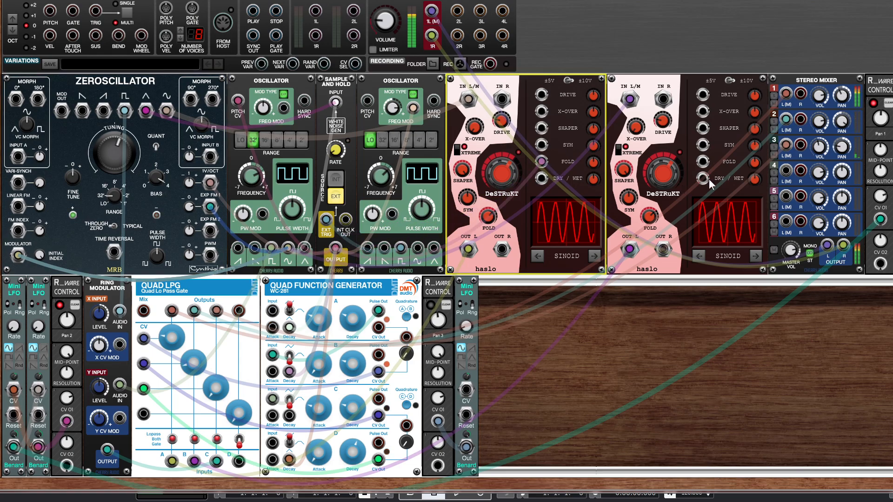
pyautogui.moveTo(703, 162); pyautogui.dragTo(335, 246)
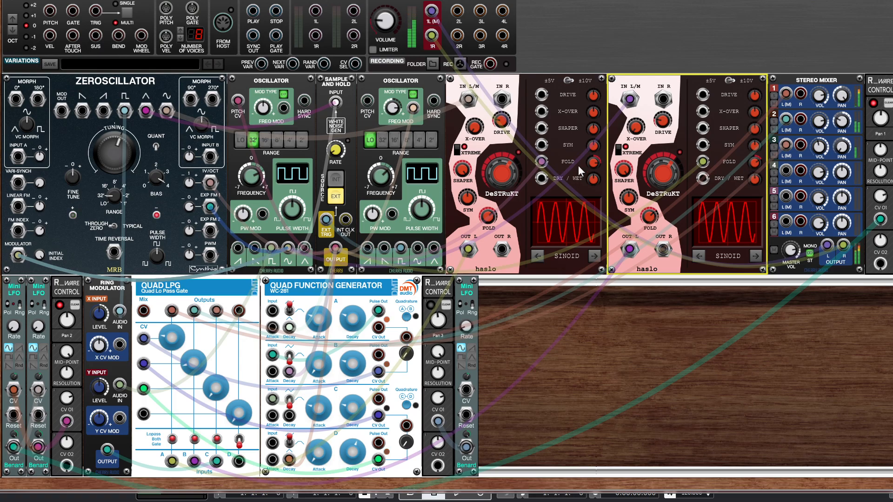
# - Patch the left outputs of both DeSTRuKT modules to the Ring Modulator's X and Y audio inputs and adjust Stereo Mixer channel 3's volume
pyautogui.moveTo(470, 249); pyautogui.dragTo(120, 311)
pyautogui.moveTo(629, 250); pyautogui.dragTo(120, 384)
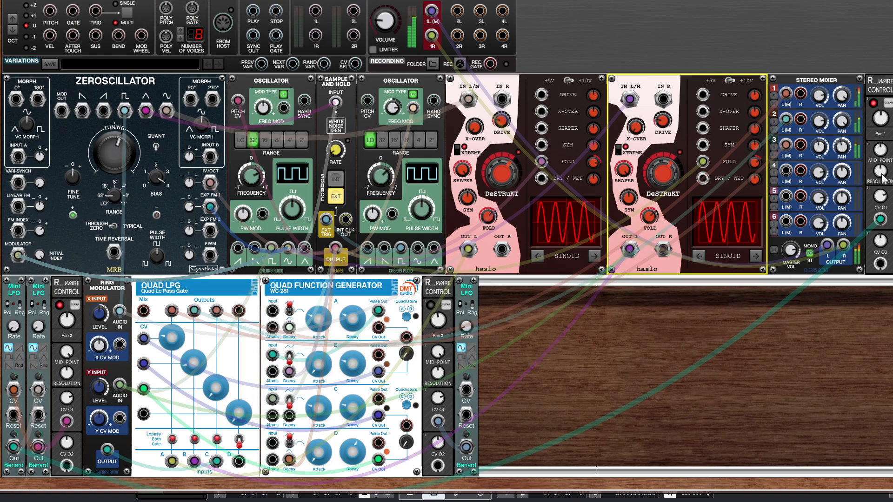
pyautogui.click(823, 143)
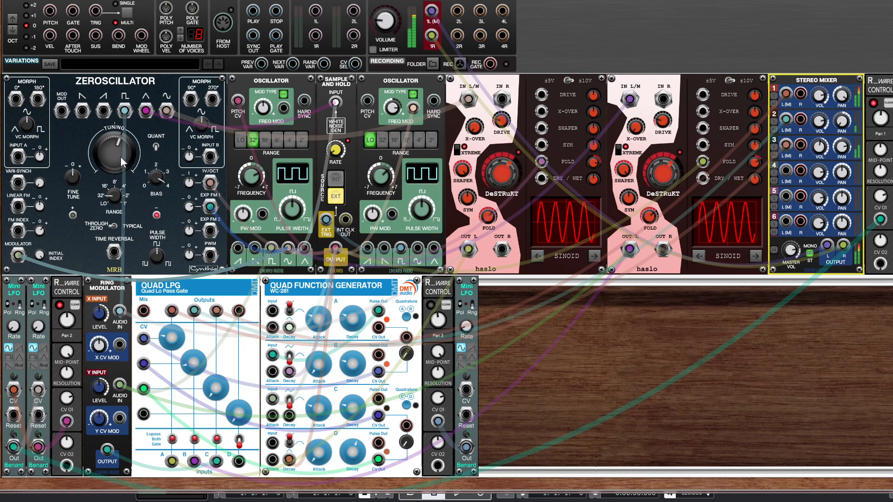
# - Adjust the Zeroscillator's RANGE and the second Oscillator's FREQUENCY, switching the first Oscillator's RANGE to 8' and finally 4'
pyautogui.click(112, 197)
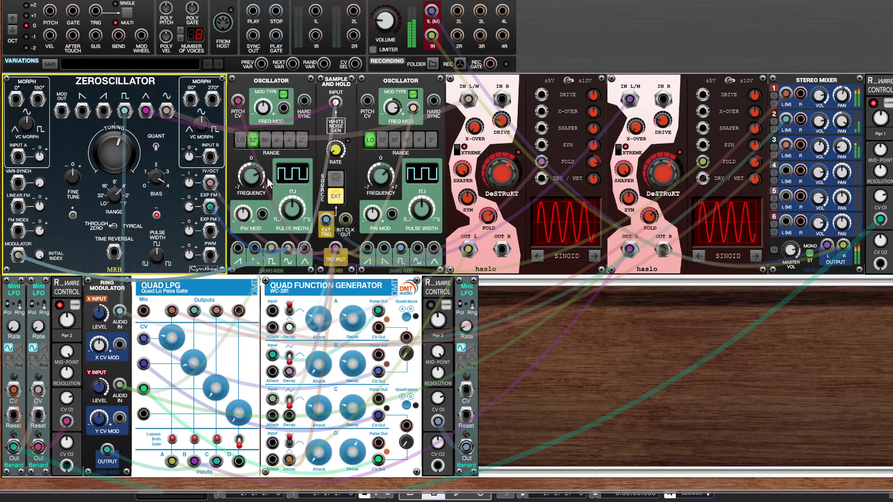
pyautogui.click(277, 140)
pyautogui.moveTo(384, 177); pyautogui.dragTo(380, 175)
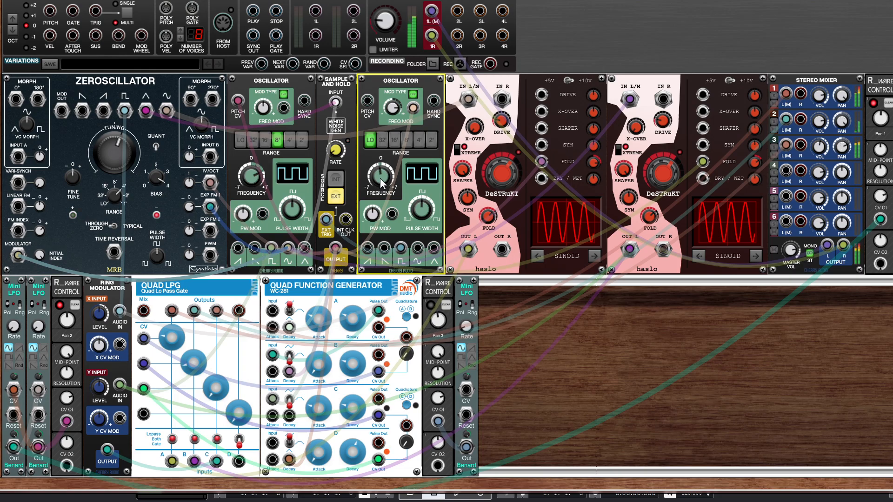
pyautogui.click(288, 142)
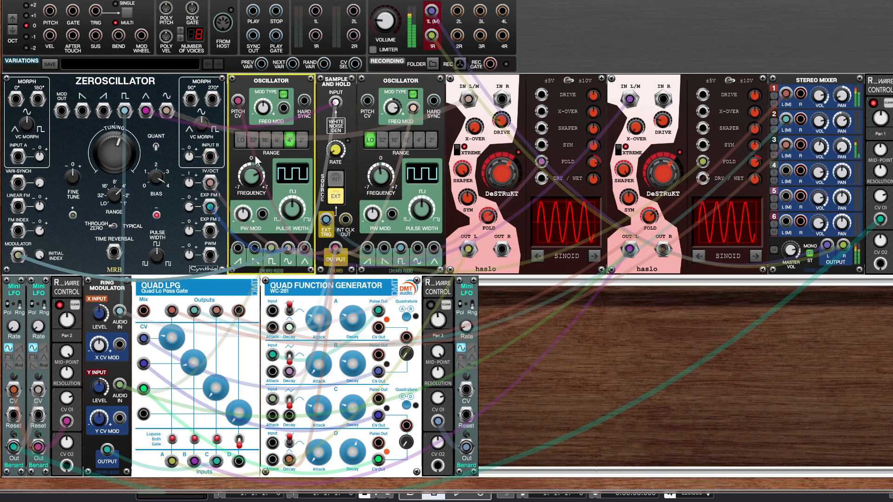
# - Patch the Zeroscillator's last waveform output to the first Oscillator's FREQ MOD input and adjust its FREQ MOD amount
pyautogui.click(166, 112)
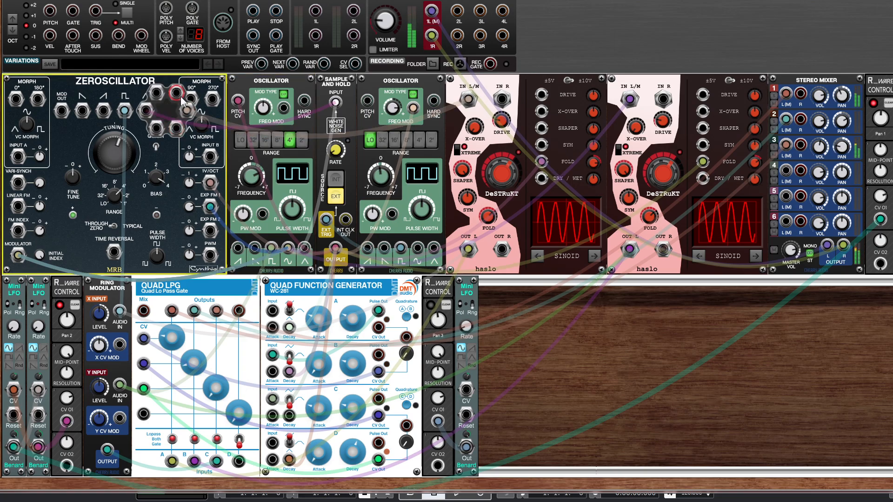
pyautogui.moveTo(177, 96); pyautogui.dragTo(284, 108)
pyautogui.click(263, 107)
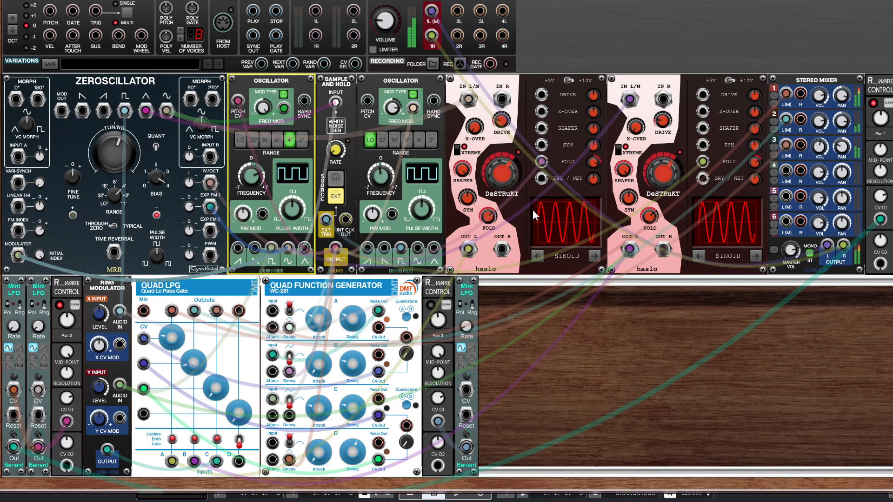
# - Adjust the Quad LPG's gate B knob and patch Quad LPG outputs, including Mix, back into the DeSTRuKT modules' IN L/M inputs
pyautogui.click(188, 367)
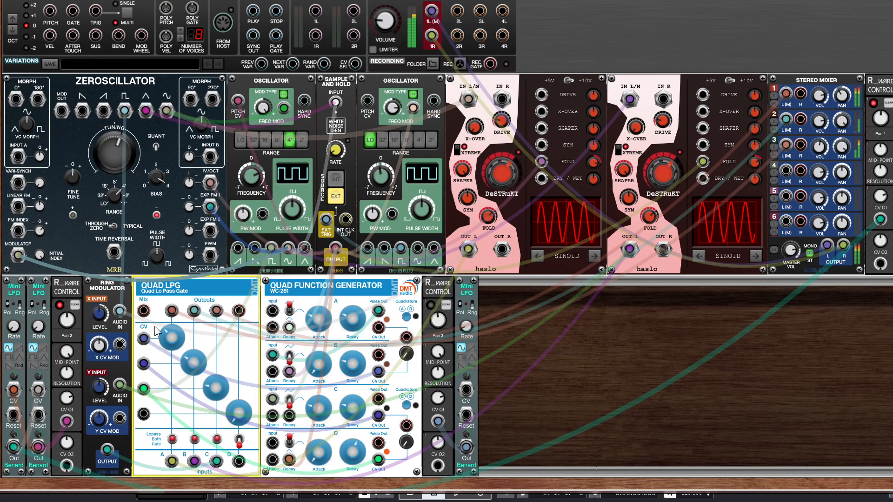
pyautogui.moveTo(208, 307); pyautogui.dragTo(468, 101)
pyautogui.moveTo(145, 313); pyautogui.dragTo(637, 103)
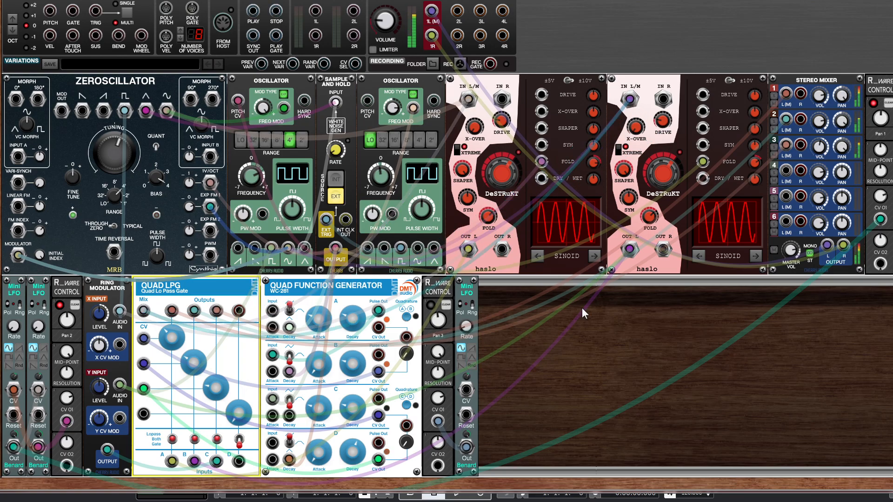
# - Patch the Quad LPG's Mix output to its input D and feed output D back into the same input
pyautogui.click(145, 312)
pyautogui.moveTo(148, 316); pyautogui.dragTo(241, 460)
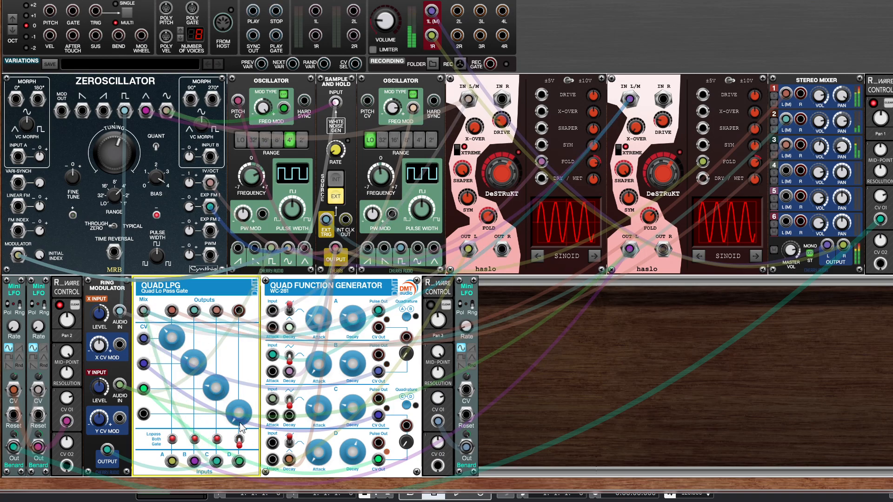
pyautogui.click(239, 439)
pyautogui.moveTo(238, 310); pyautogui.dragTo(238, 448)
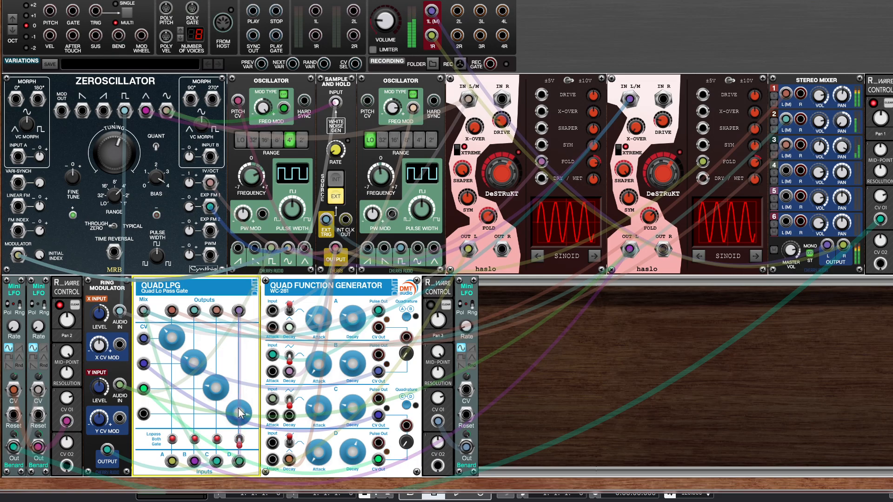
# - Adjust the Quad Function Generator's Decay and the Zeroscillator's RANGE, and set the first Oscillator's RANGE to 2'
pyautogui.click(361, 354)
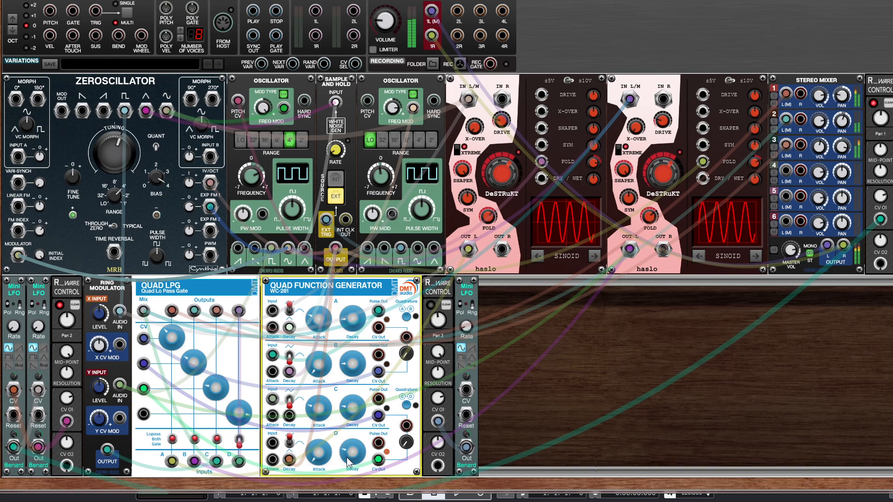
pyautogui.click(115, 194)
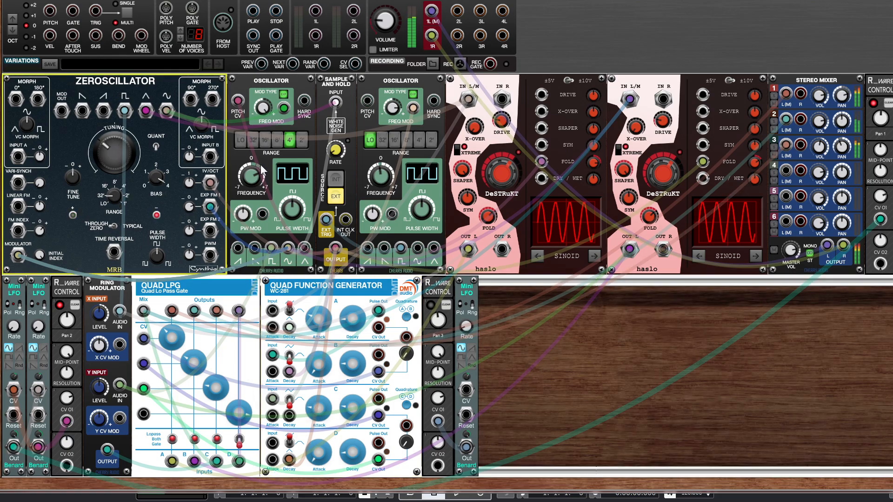
pyautogui.click(256, 142)
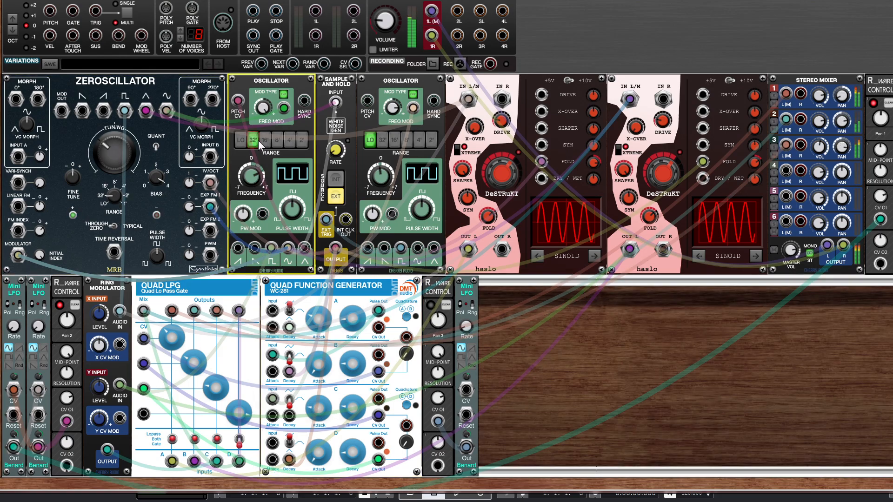
pyautogui.click(291, 141)
pyautogui.click(304, 144)
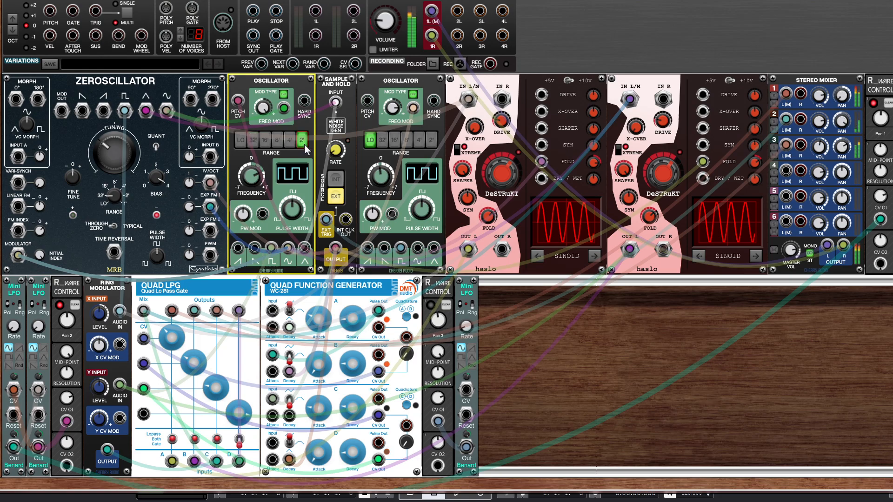
# - Adjust the Zeroscillator's TUNING and the DeSTRuKT modules' main and FOLD knobs, and switch off XTREME on both DeSTRuKT modules
pyautogui.click(118, 166)
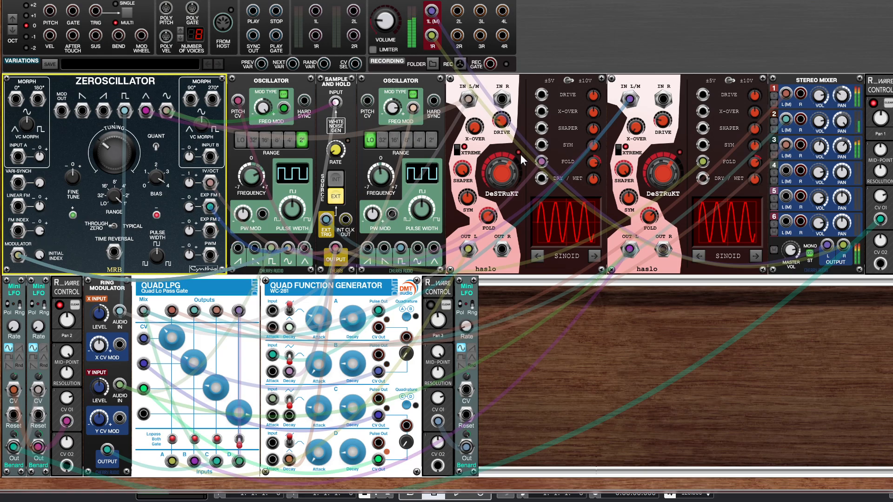
pyautogui.click(502, 145)
pyautogui.click(658, 161)
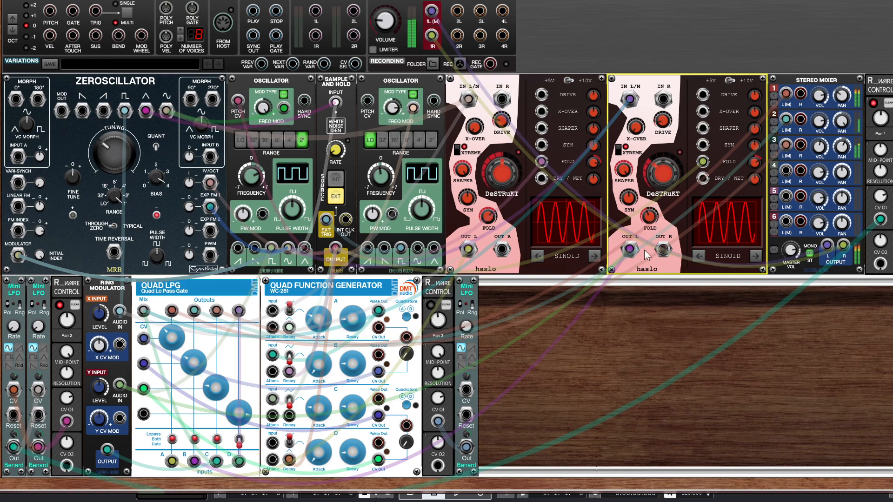
pyautogui.click(493, 207)
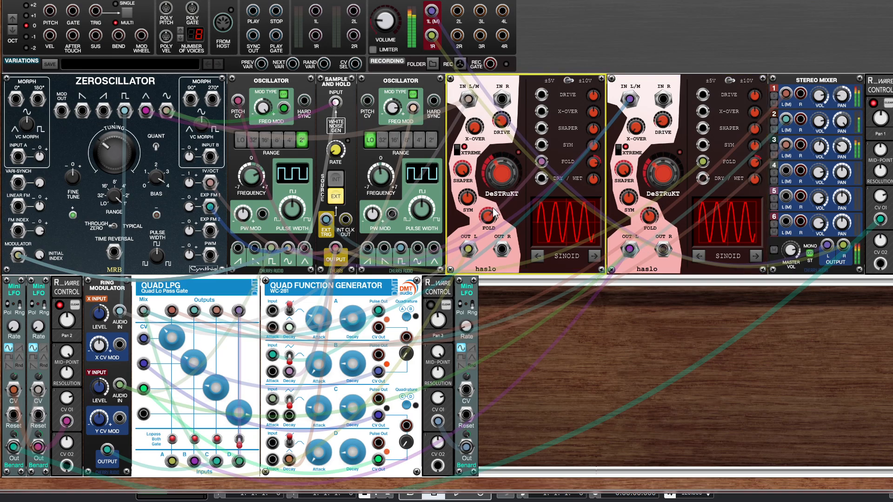
pyautogui.click(461, 149)
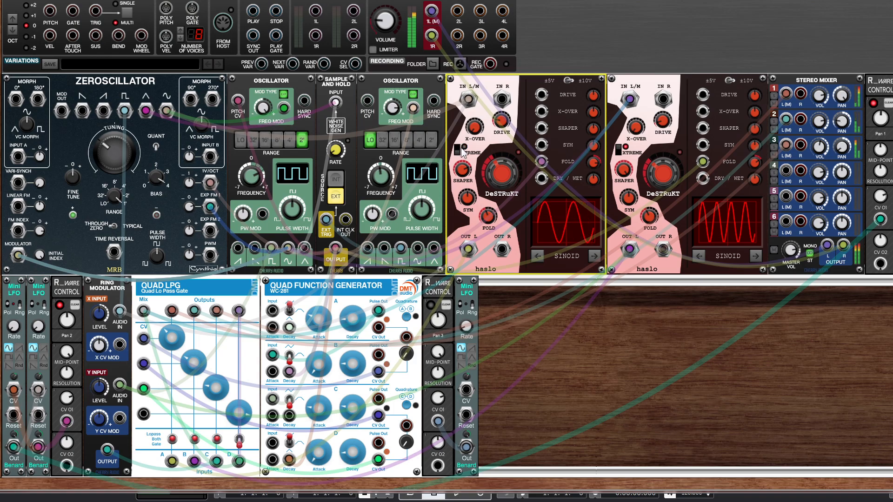
pyautogui.click(619, 150)
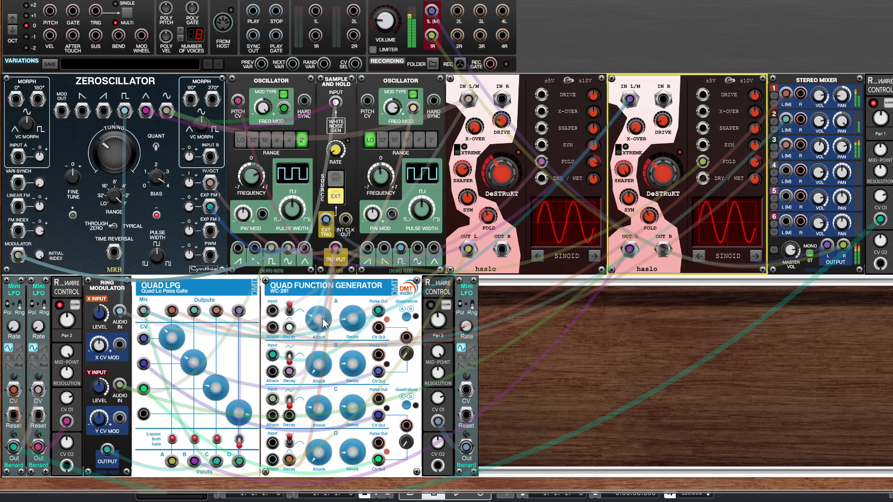
pyautogui.moveTo(360, 312); pyautogui.dragTo(361, 317)
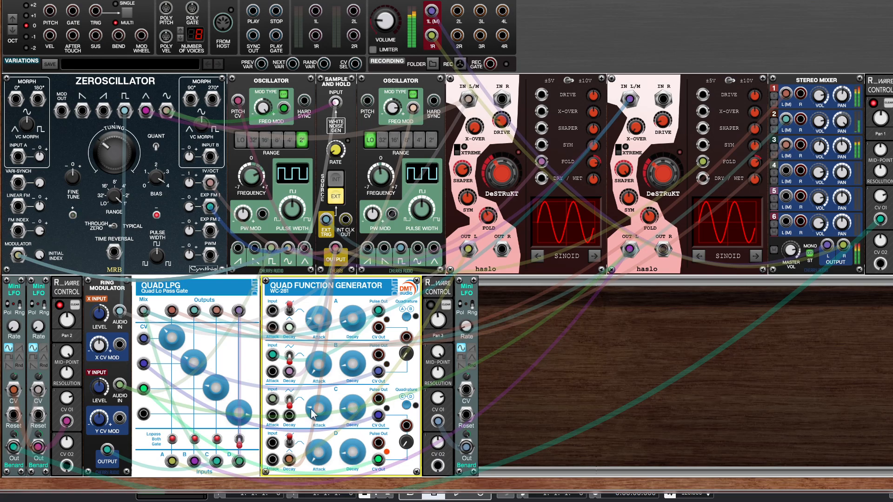
pyautogui.moveTo(16, 327); pyautogui.dragTo(41, 323)
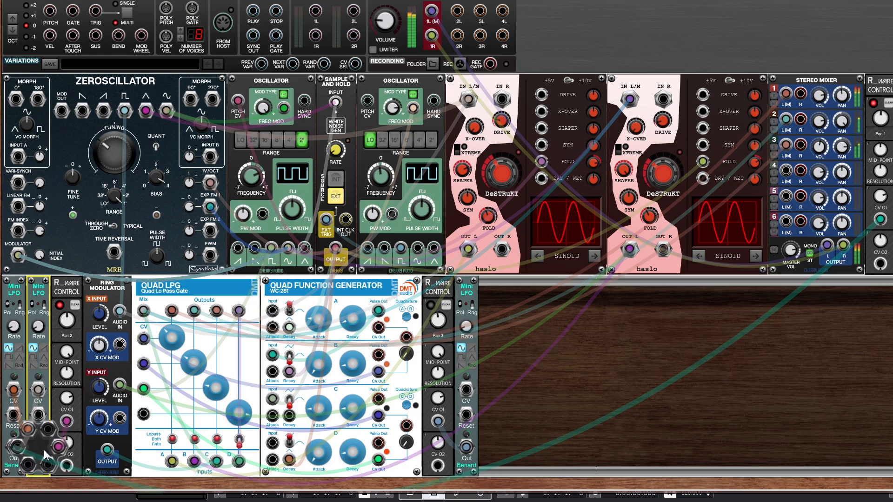
pyautogui.moveTo(41, 450); pyautogui.dragTo(465, 390)
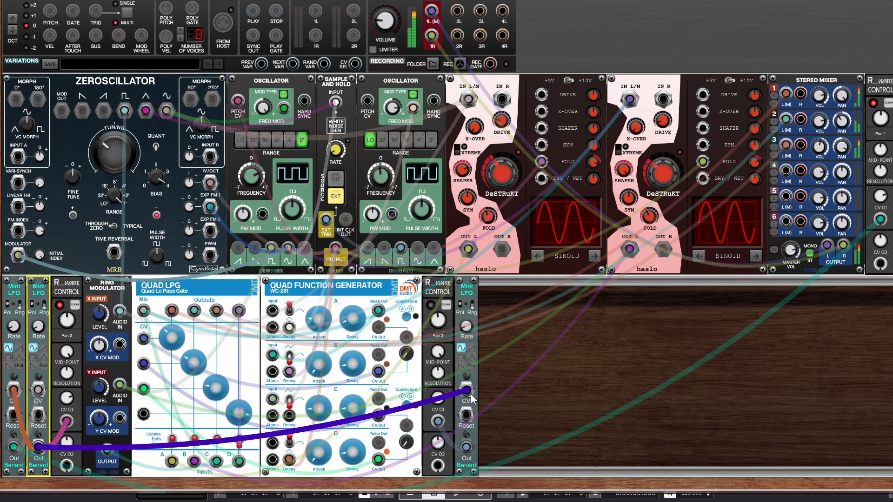
pyautogui.click(467, 379)
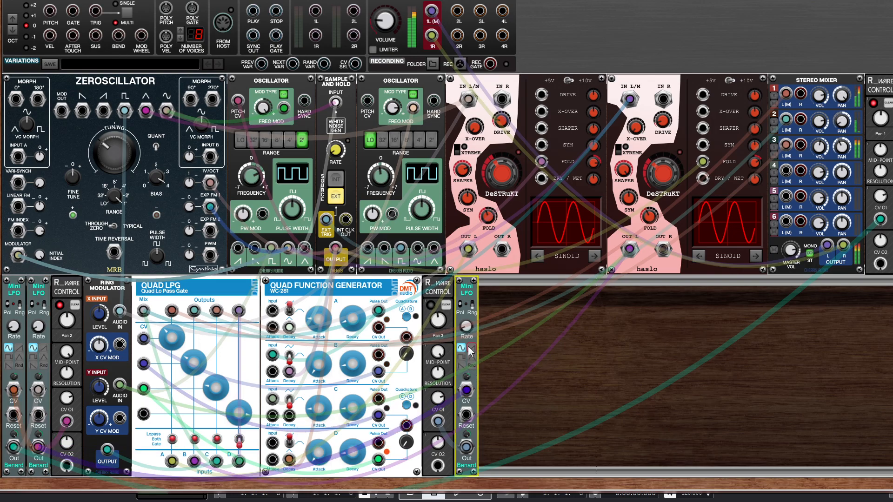
pyautogui.click(821, 129)
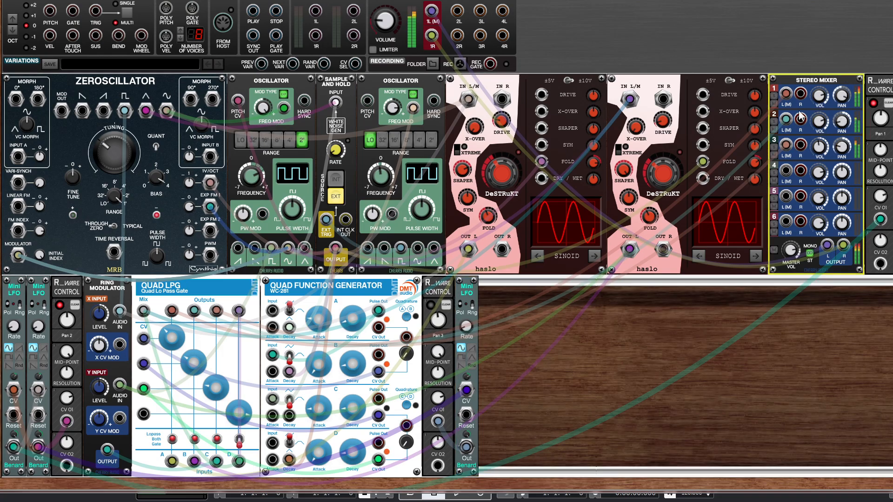
pyautogui.click(111, 140)
pyautogui.moveTo(117, 152); pyautogui.dragTo(115, 124)
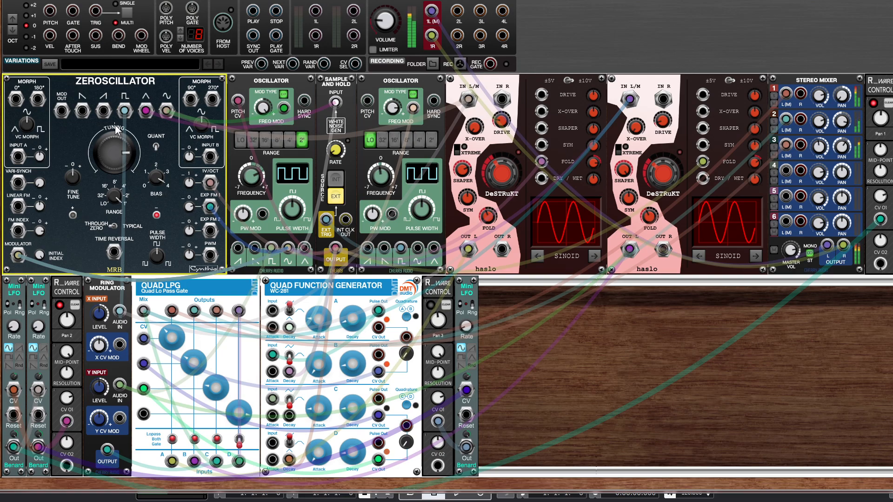
pyautogui.click(270, 165)
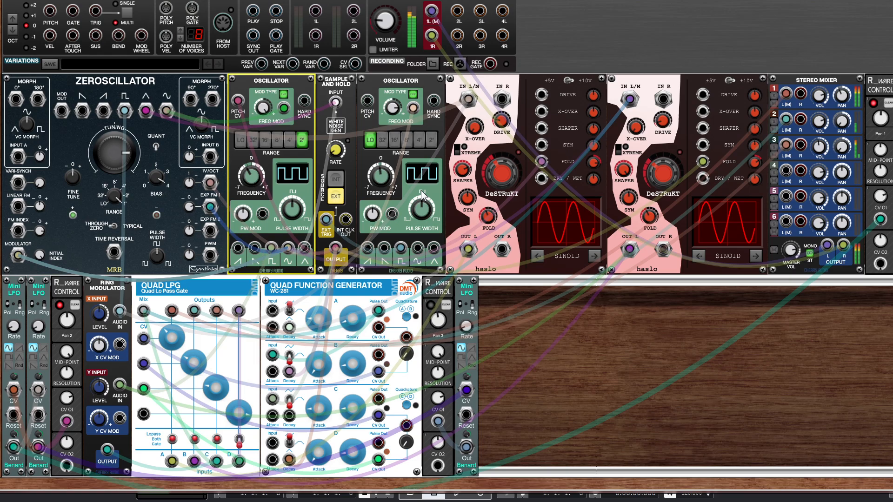
pyautogui.click(350, 359)
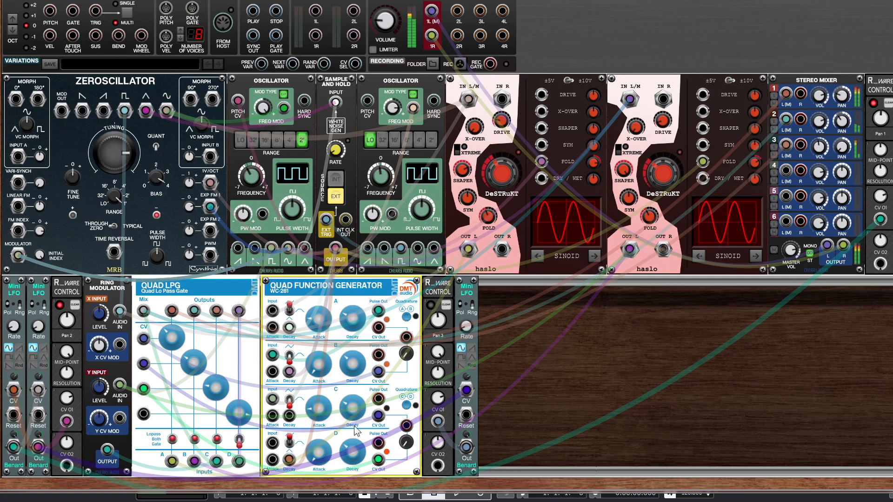
pyautogui.click(240, 420)
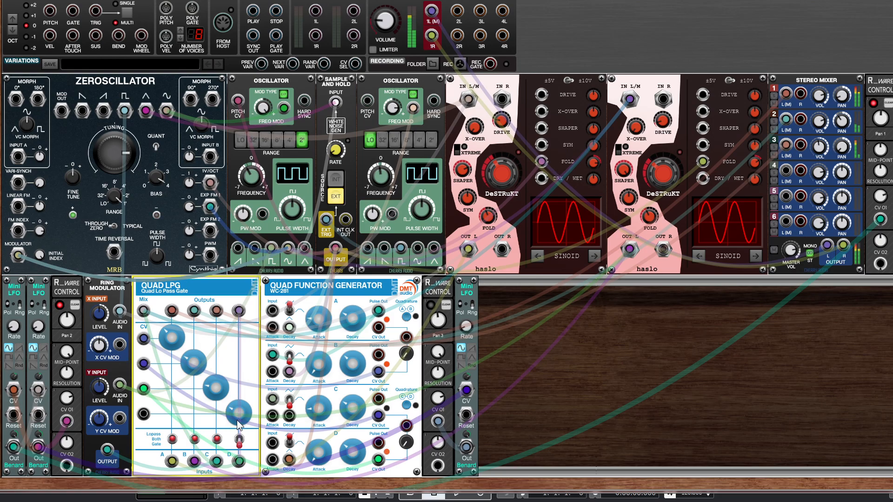
pyautogui.click(239, 440)
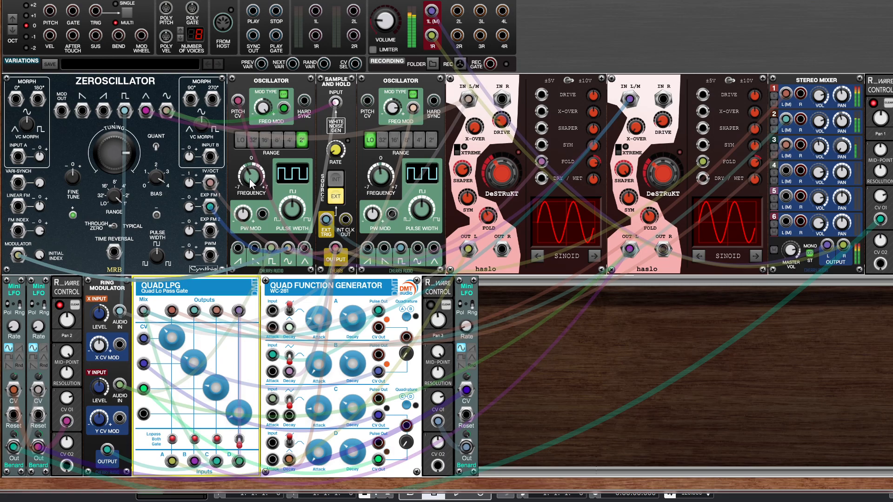
pyautogui.click(381, 168)
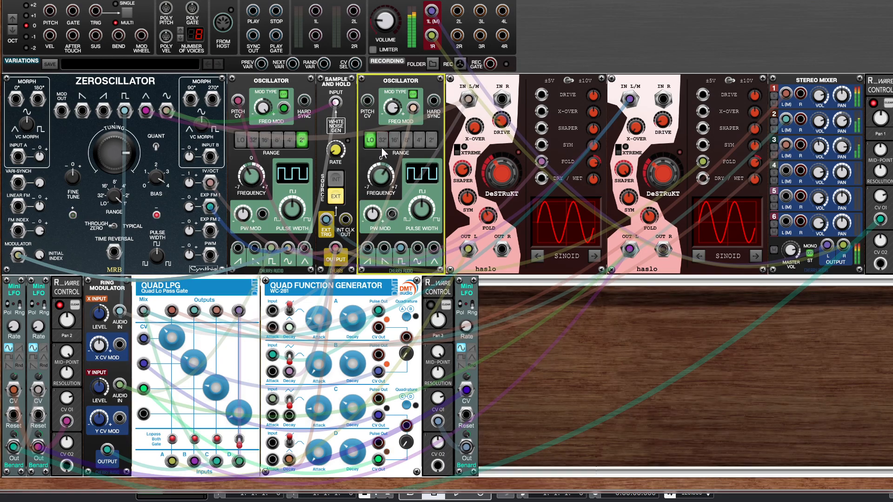